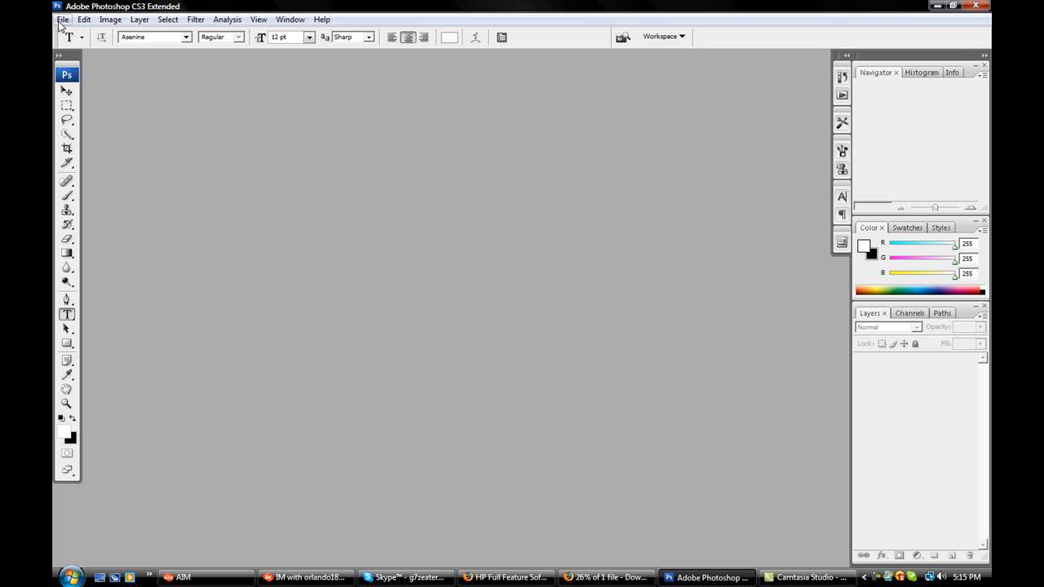
pyautogui.click(58, 25)
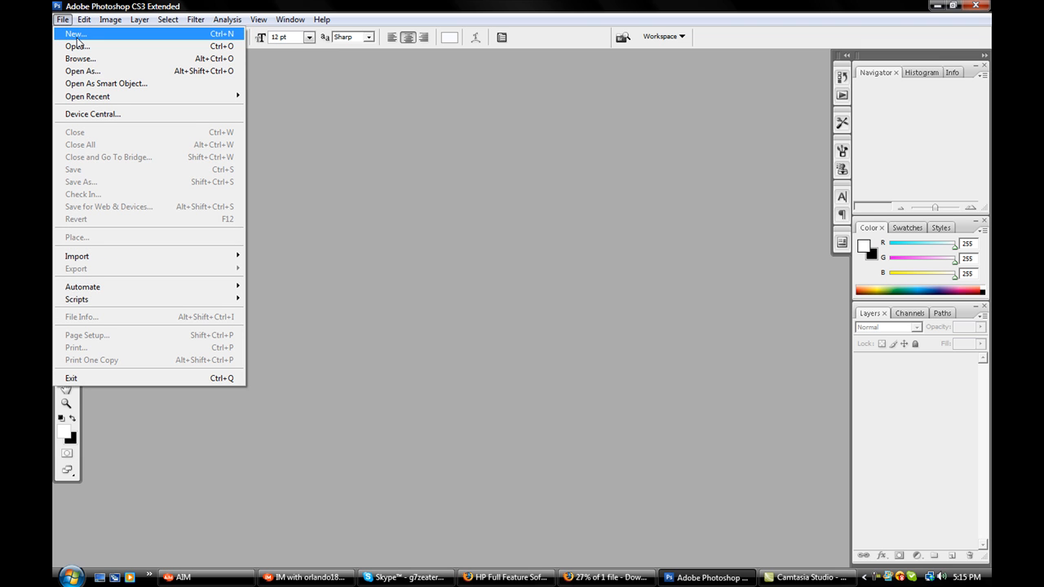
pyautogui.click(350, 171)
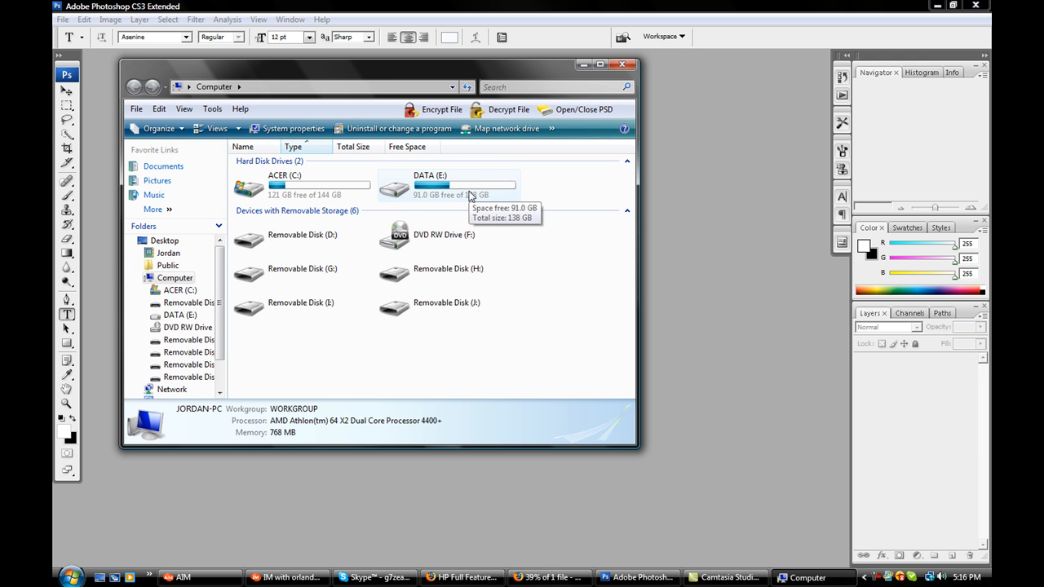
# Browse in Windows Explorer to the backups folder inside Backups on the DATA (E:) drive.
pyautogui.doubleClick(469, 190)
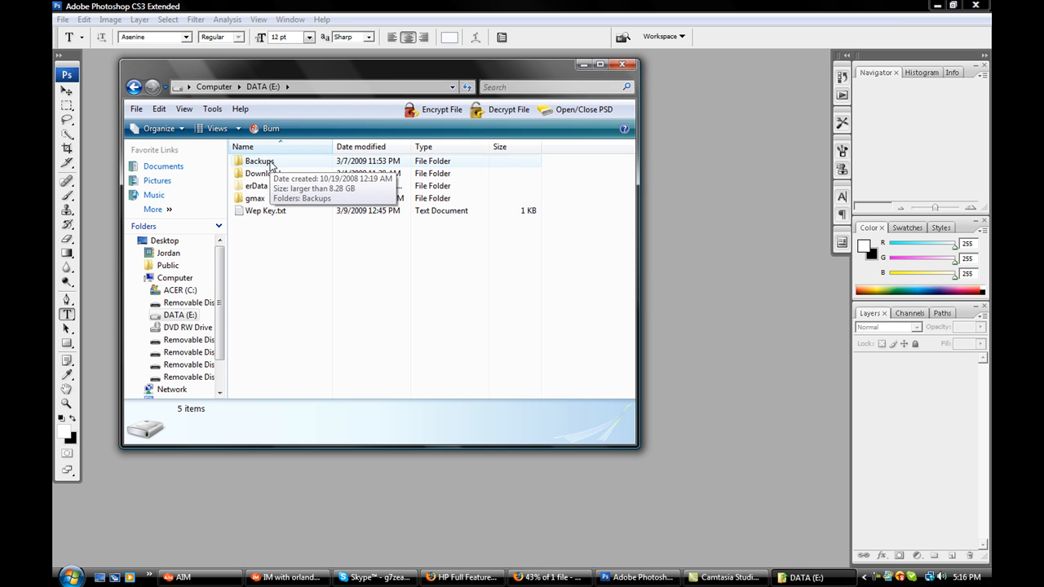
pyautogui.doubleClick(270, 162)
pyautogui.doubleClick(271, 162)
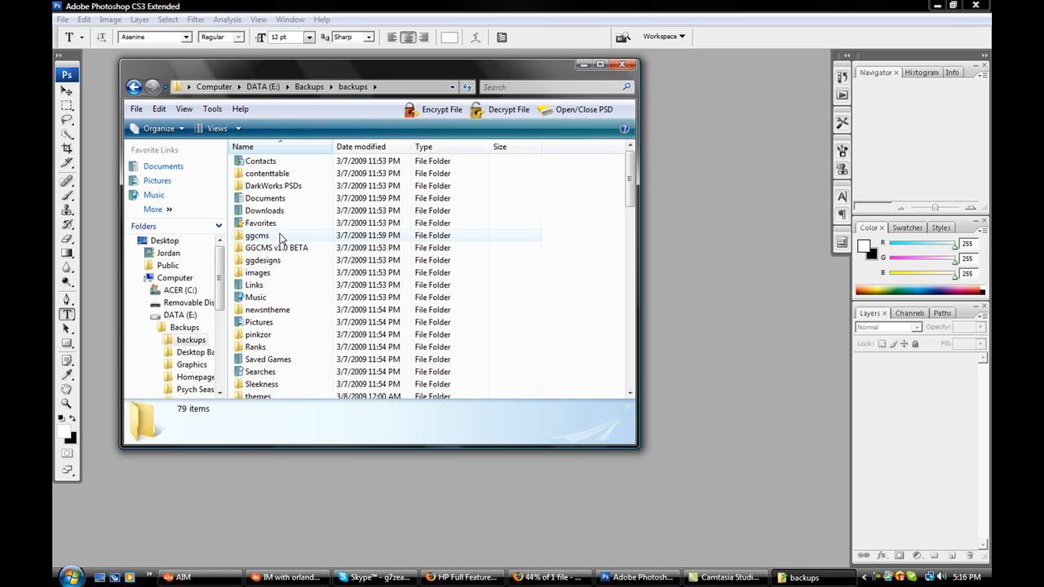
# Preview brightfireconcept1.psd in PictureViewer, declining the QuickTime file associations, and open the file in Photoshop.
pyautogui.moveTo(630, 176); pyautogui.dragTo(609, 233)
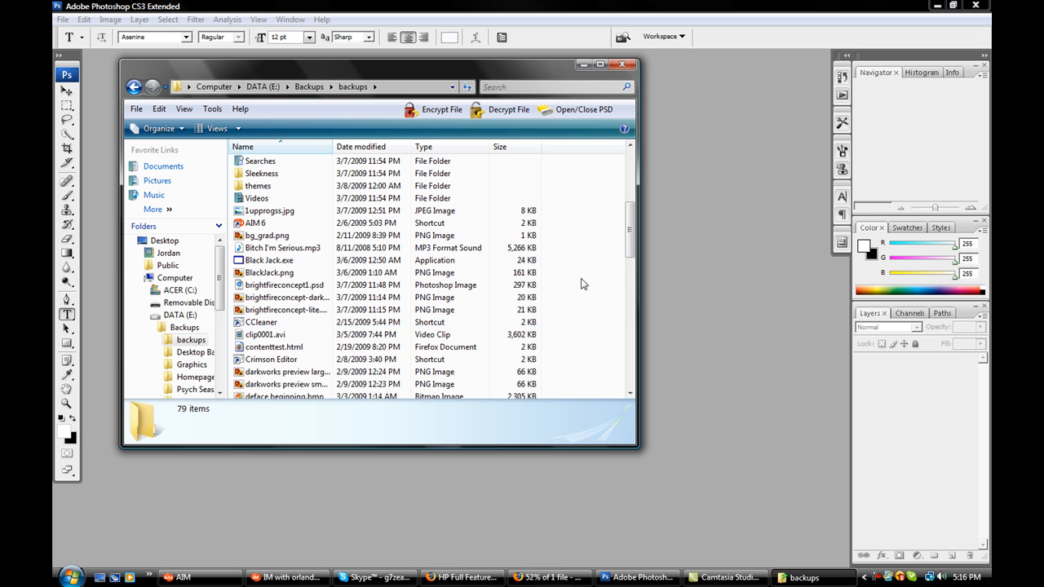
pyautogui.scroll(-1, 632, 237)
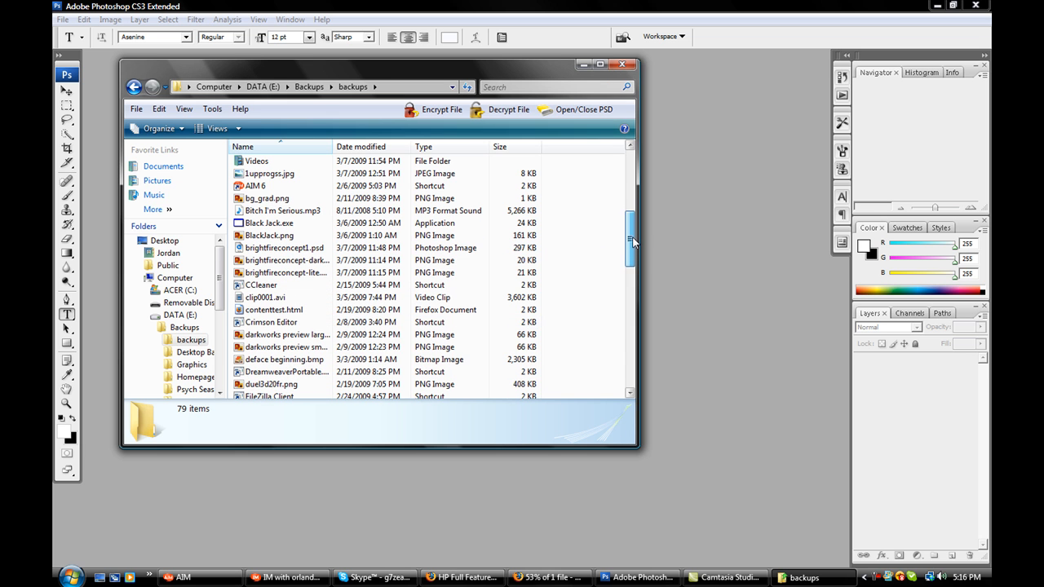
pyautogui.click(279, 247)
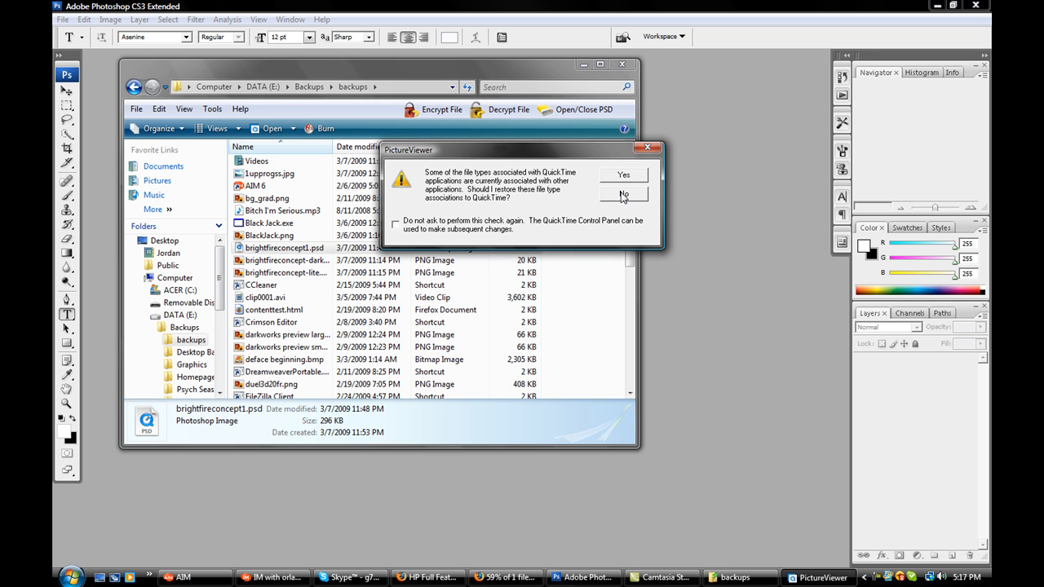
pyautogui.click(622, 196)
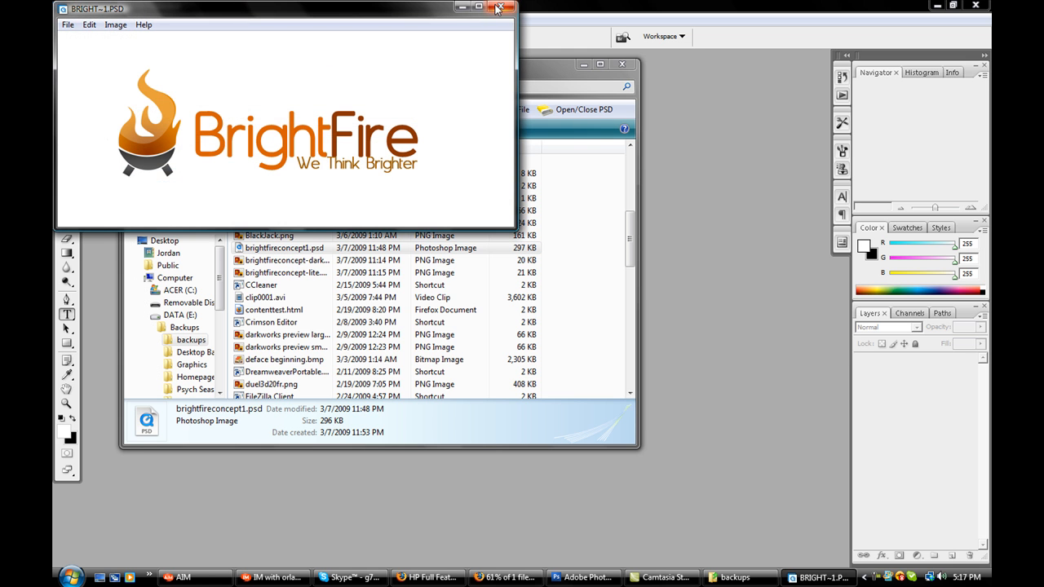
pyautogui.click(494, 10)
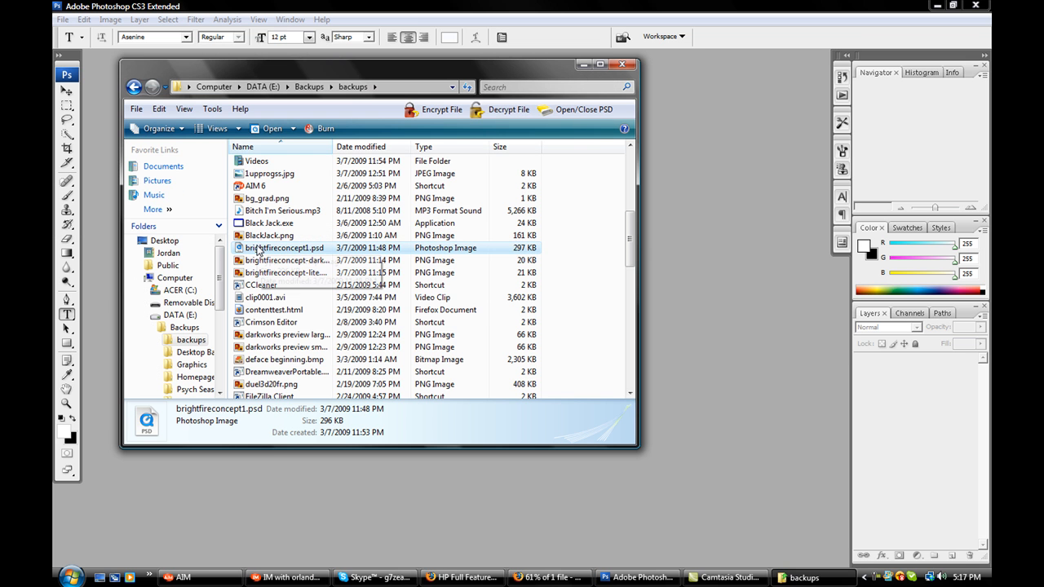
pyautogui.moveTo(732, 187); pyautogui.dragTo(731, 187)
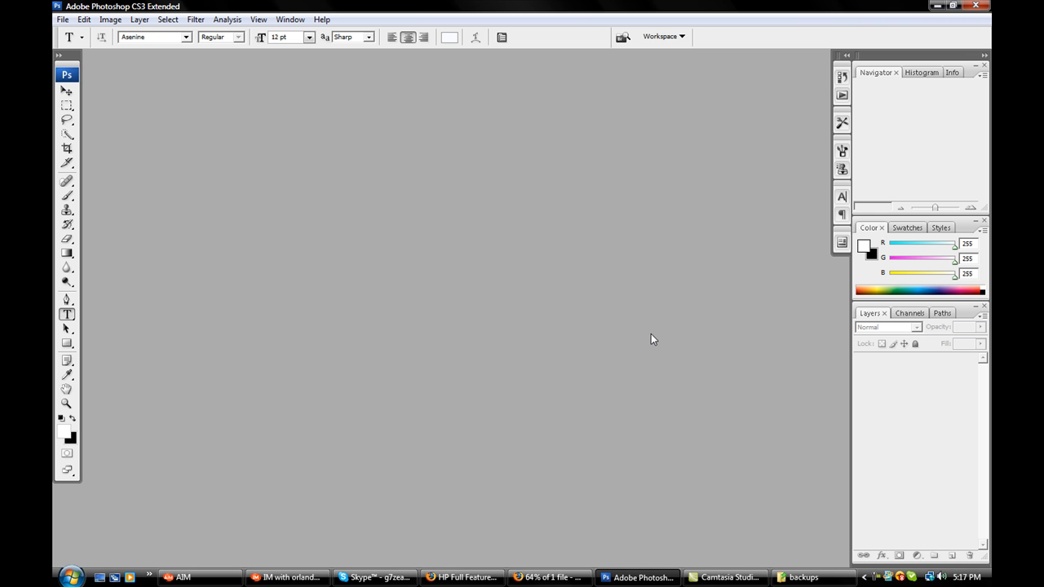
# Open the scanned drawing Panda dude0001.png from Windows Explorer in Photoshop and close brightfireconcept1.psd.
pyautogui.click(803, 577)
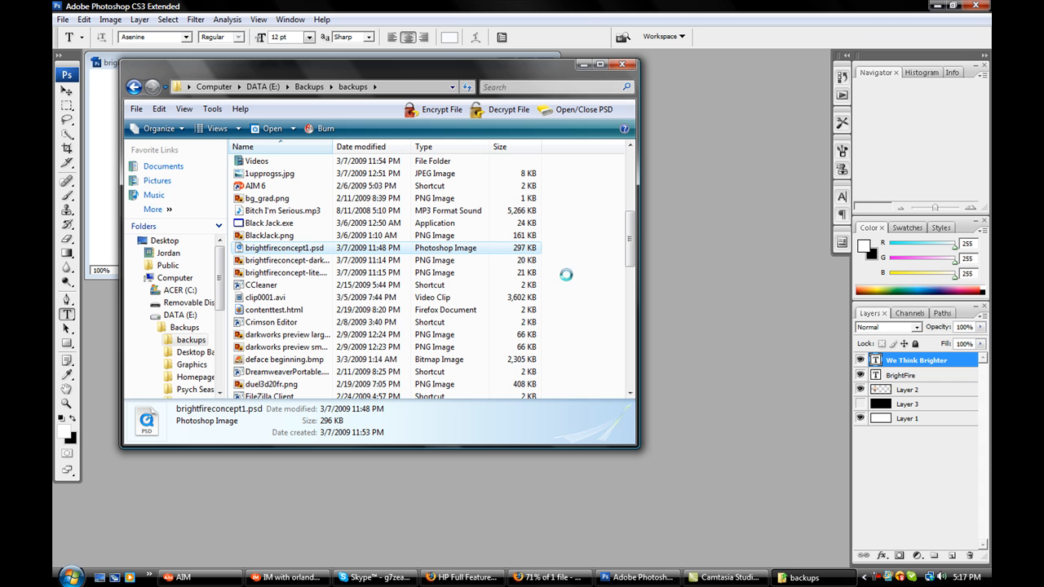
pyautogui.scroll(-2, 635, 245)
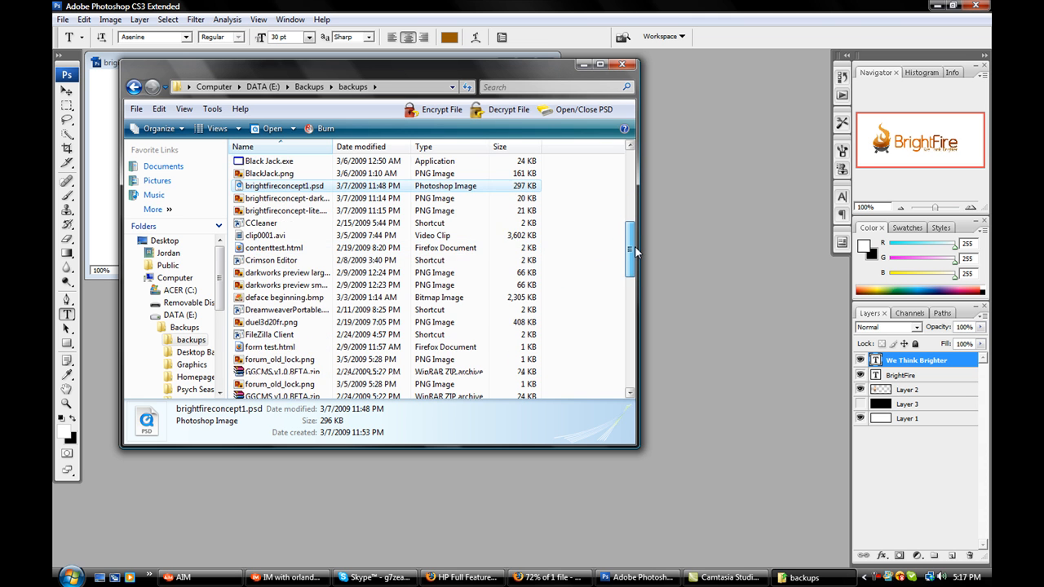
pyautogui.moveTo(635, 247); pyautogui.dragTo(629, 370)
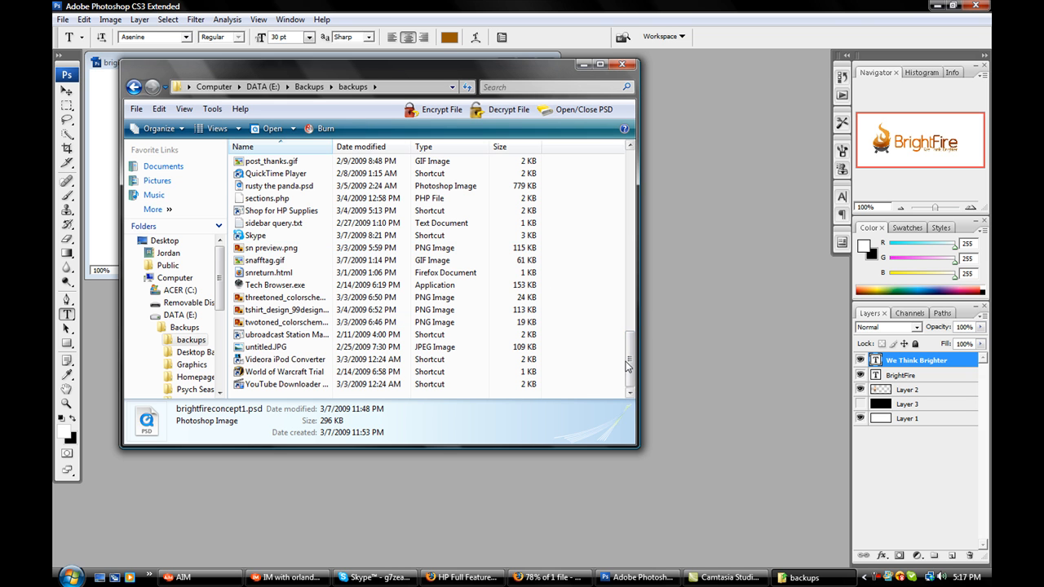
pyautogui.scroll(3, 628, 366)
pyautogui.moveTo(280, 228); pyautogui.dragTo(699, 210)
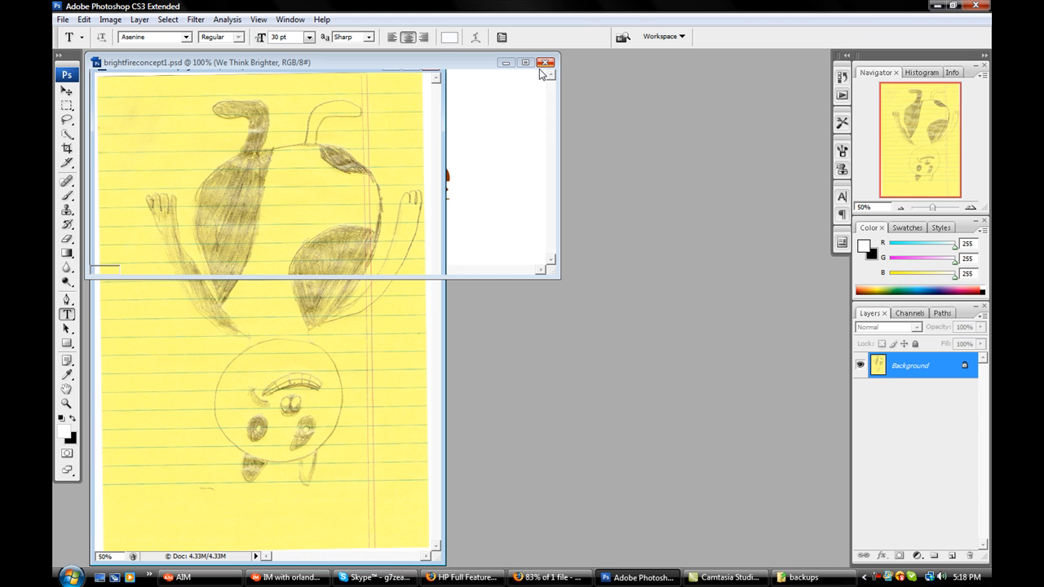
pyautogui.click(540, 68)
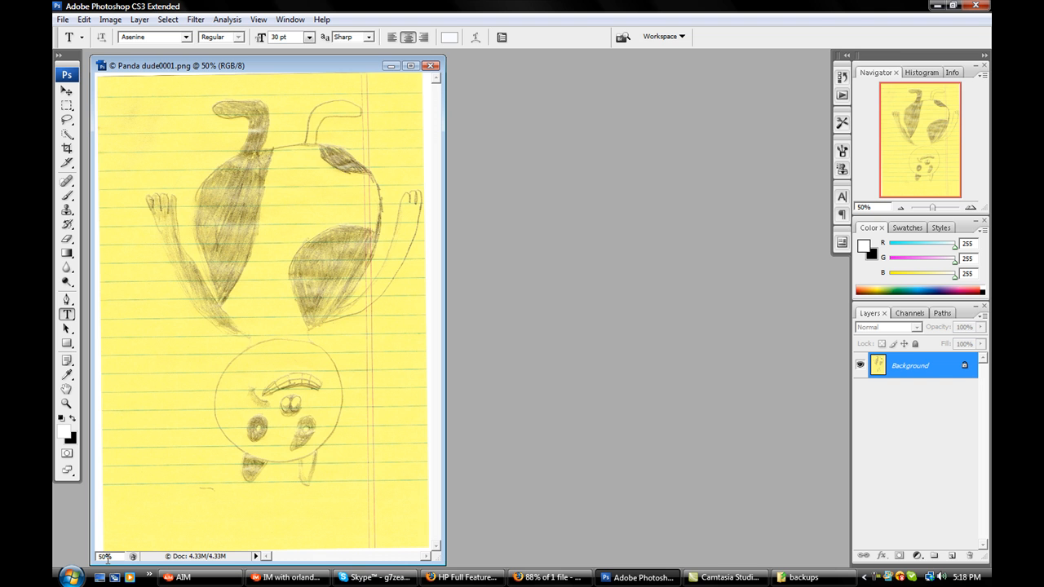
# Rotate the panda drawing's canvas 180° and enlarge the document window so the whole sheet fits with a margin.
pyautogui.click(110, 19)
pyautogui.moveTo(213, 151)
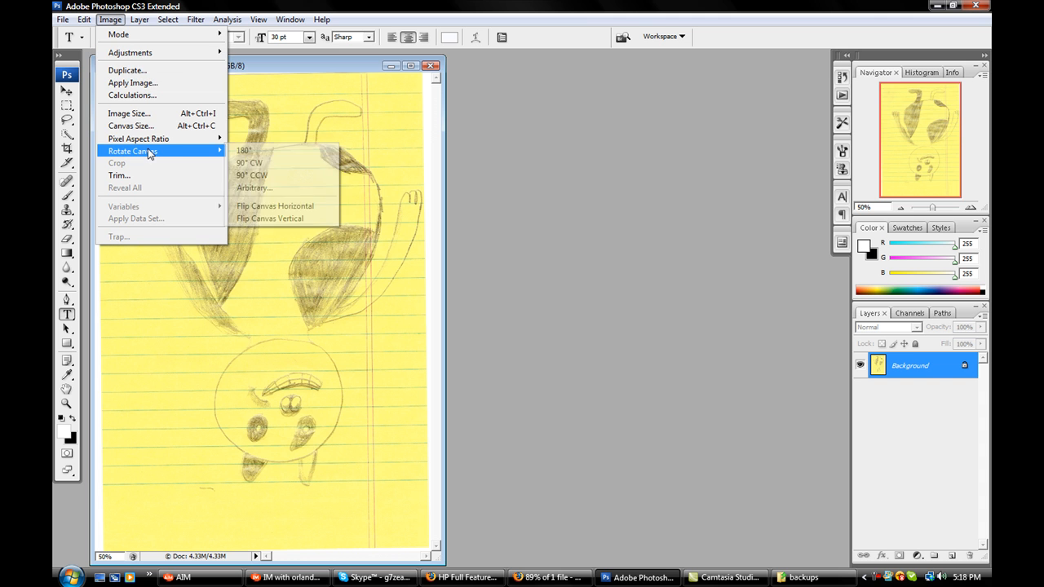
pyautogui.click(263, 159)
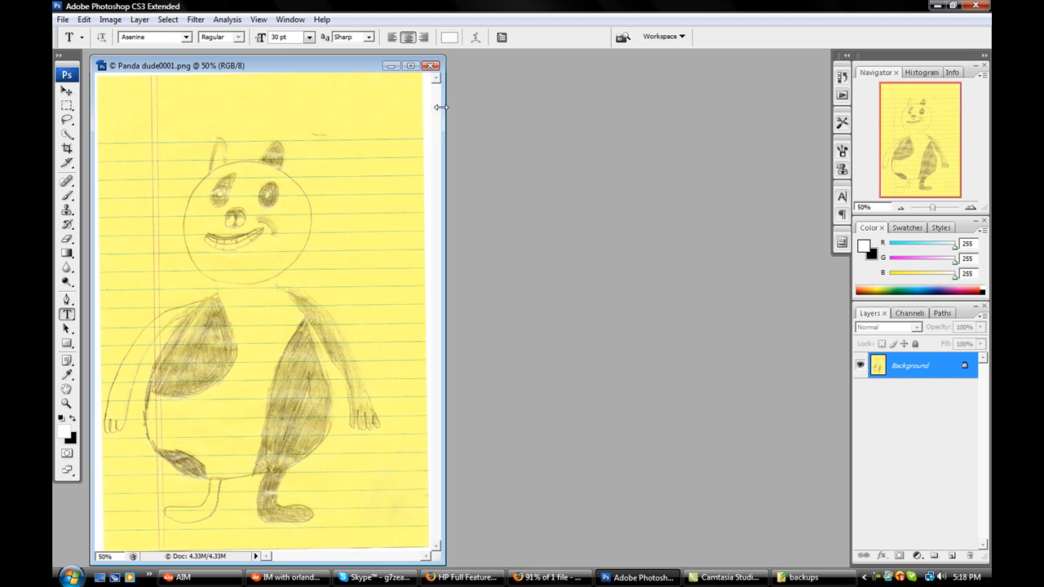
pyautogui.moveTo(444, 107); pyautogui.dragTo(575, 106)
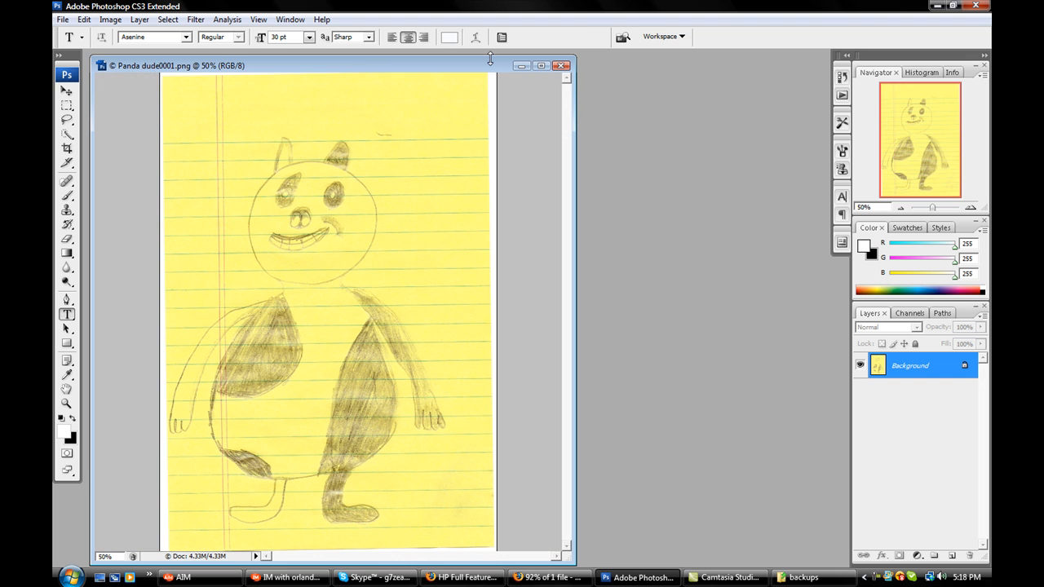
pyautogui.moveTo(495, 58); pyautogui.dragTo(496, 52)
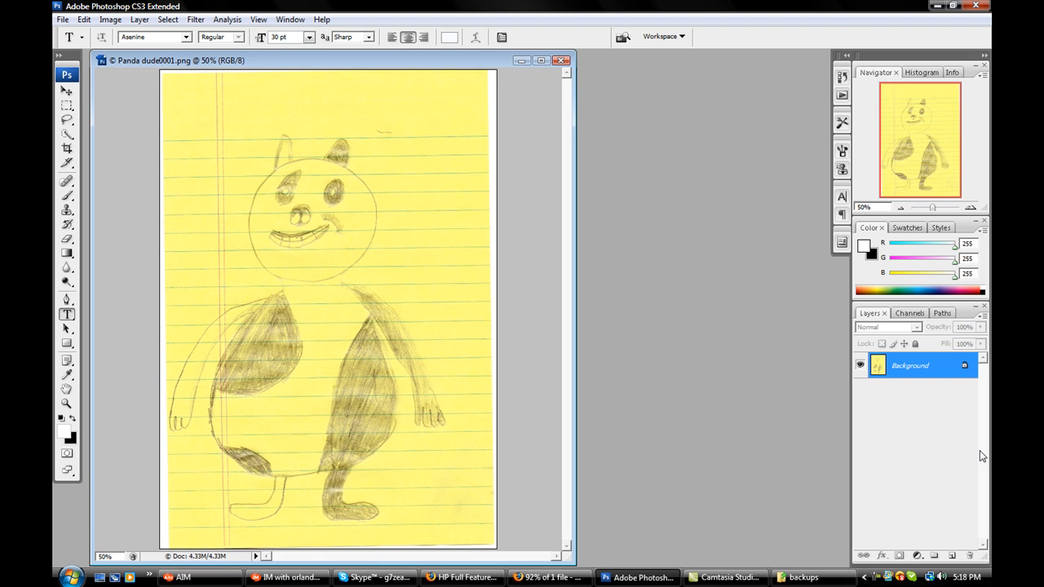
# Convert the locked Background into the regular layer Layer 0 and add a new empty layer above it.
pyautogui.doubleClick(921, 374)
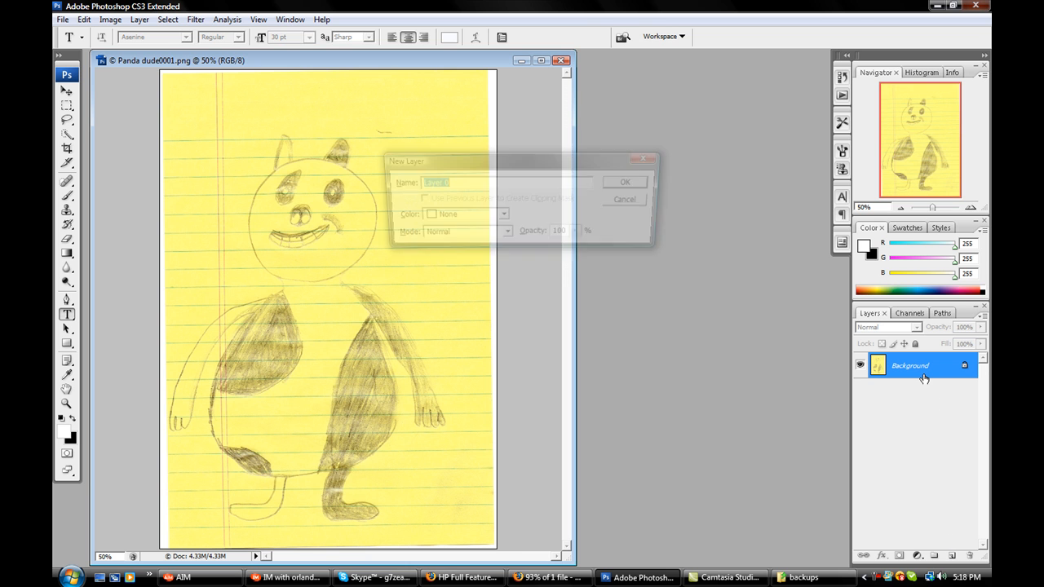
pyautogui.click(630, 185)
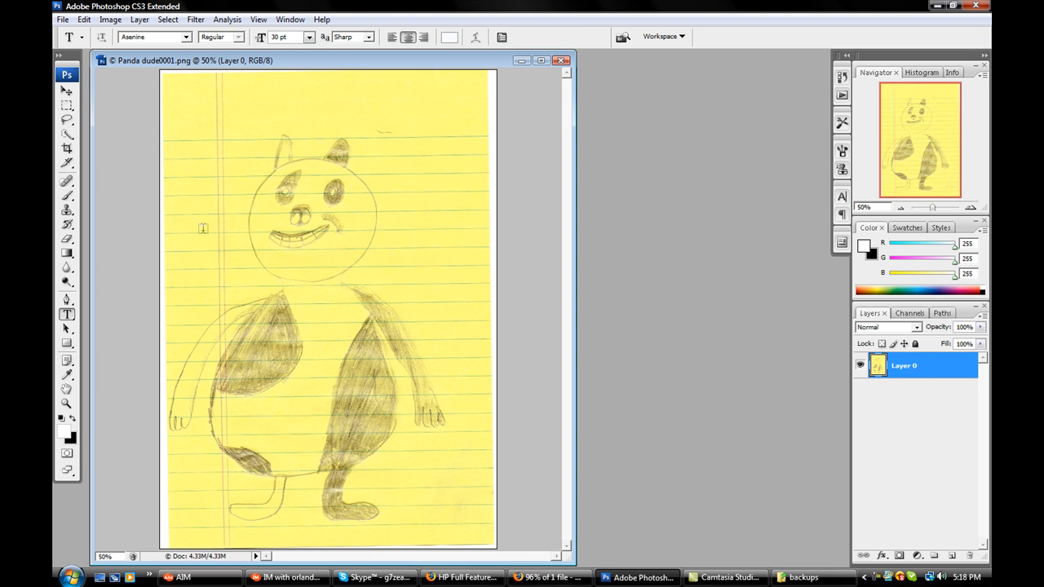
pyautogui.click(952, 555)
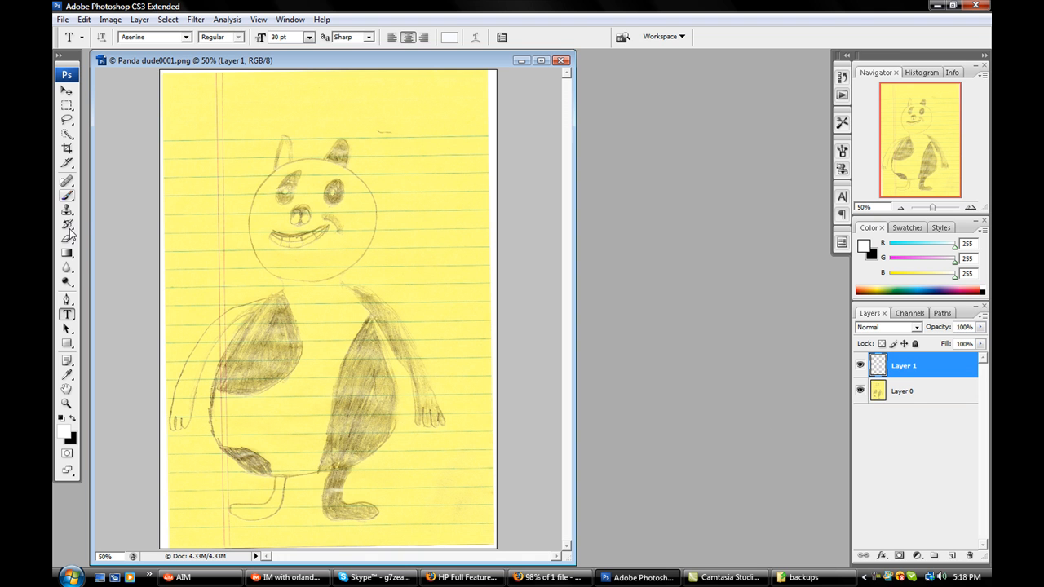
# Trace the panda's head with the Pen tool as a closed white shape, starting from the chin and following the sketched outline.
pyautogui.click(67, 299)
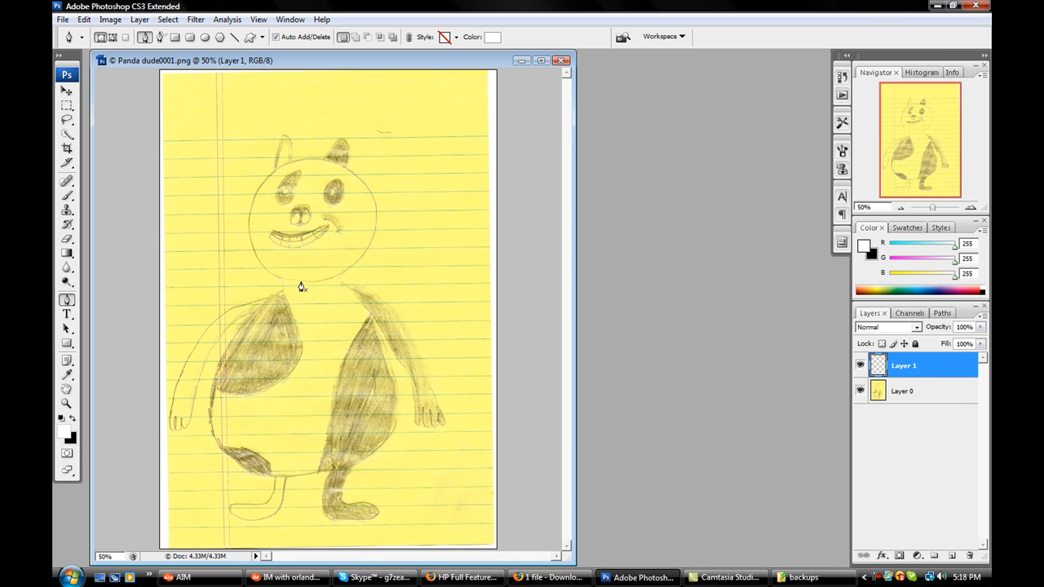
pyautogui.click(300, 282)
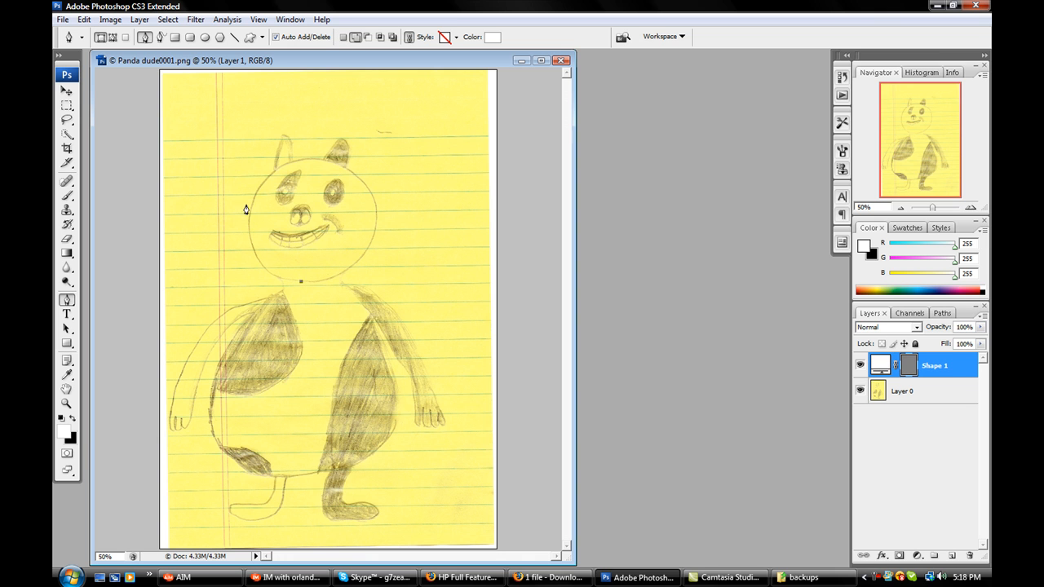
pyautogui.click(270, 179)
pyautogui.moveTo(281, 172); pyautogui.dragTo(334, 77)
pyautogui.moveTo(360, 182)
pyautogui.mouseDown()
pyautogui.moveTo(373, 202)
pyautogui.moveTo(366, 198)
pyautogui.mouseUp()
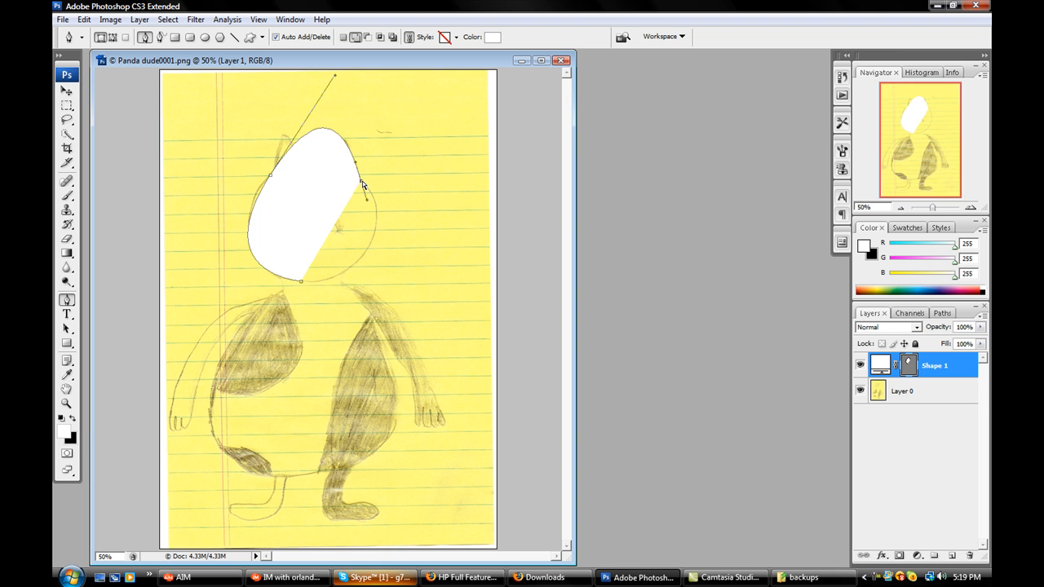
pyautogui.moveTo(375, 220); pyautogui.dragTo(372, 242)
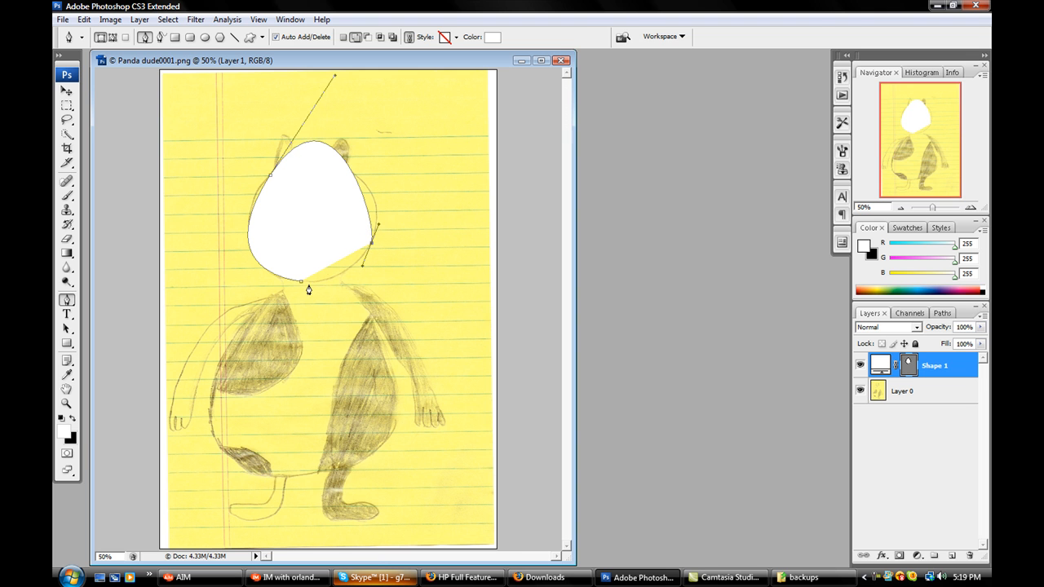
pyautogui.click(301, 284)
pyautogui.moveTo(302, 285); pyautogui.dragTo(261, 288)
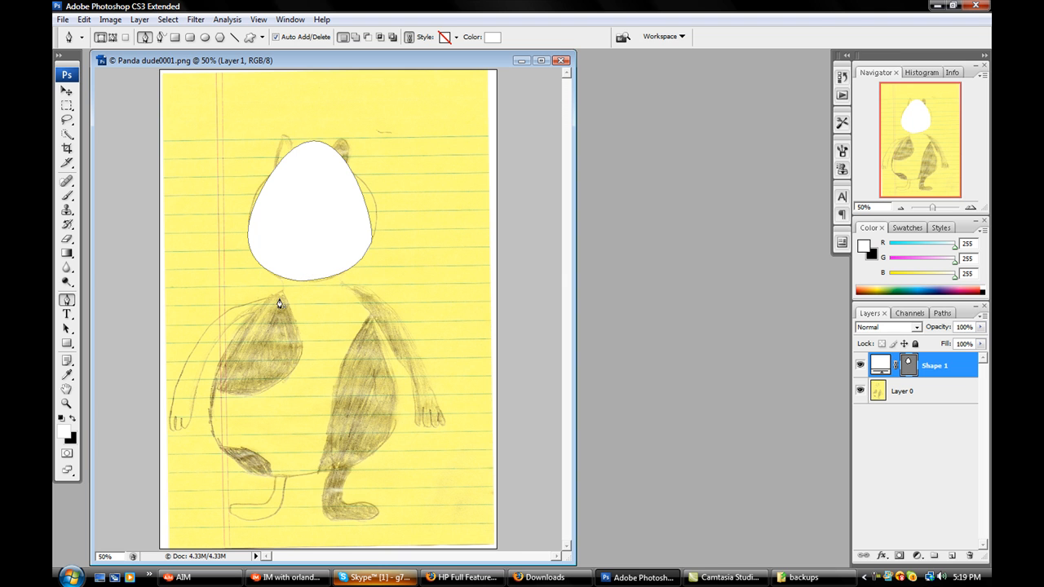
# Switch to Skype, open the conversation with the new message, call that contact and return to Photoshop.
pyautogui.click(375, 577)
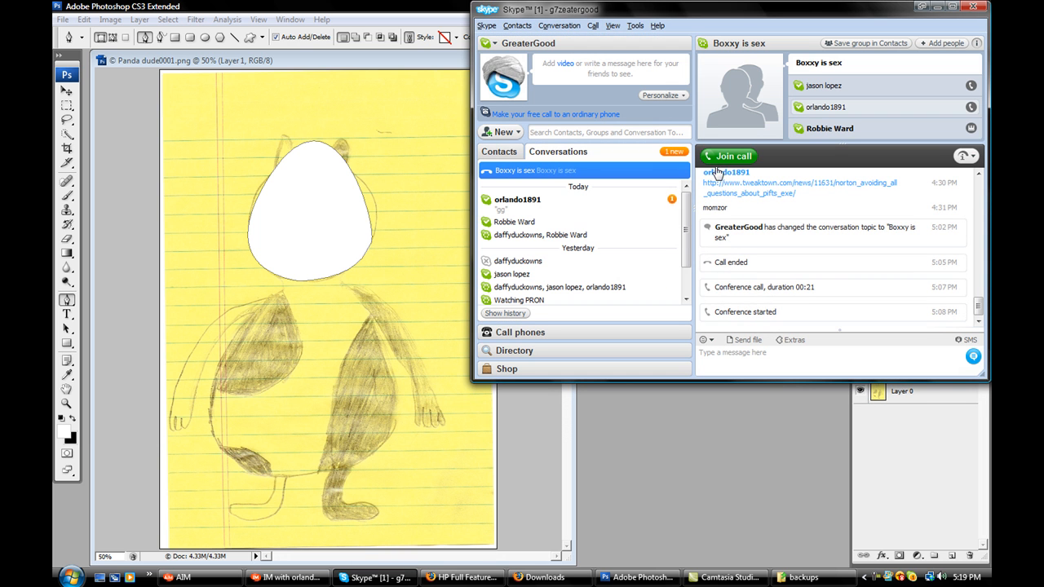
pyautogui.click(567, 205)
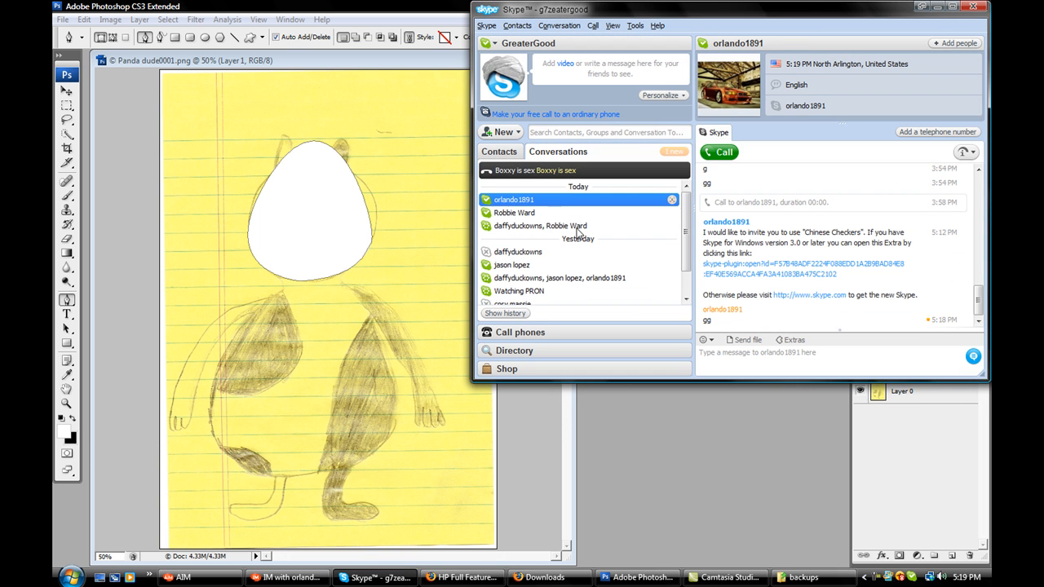
pyautogui.click(719, 152)
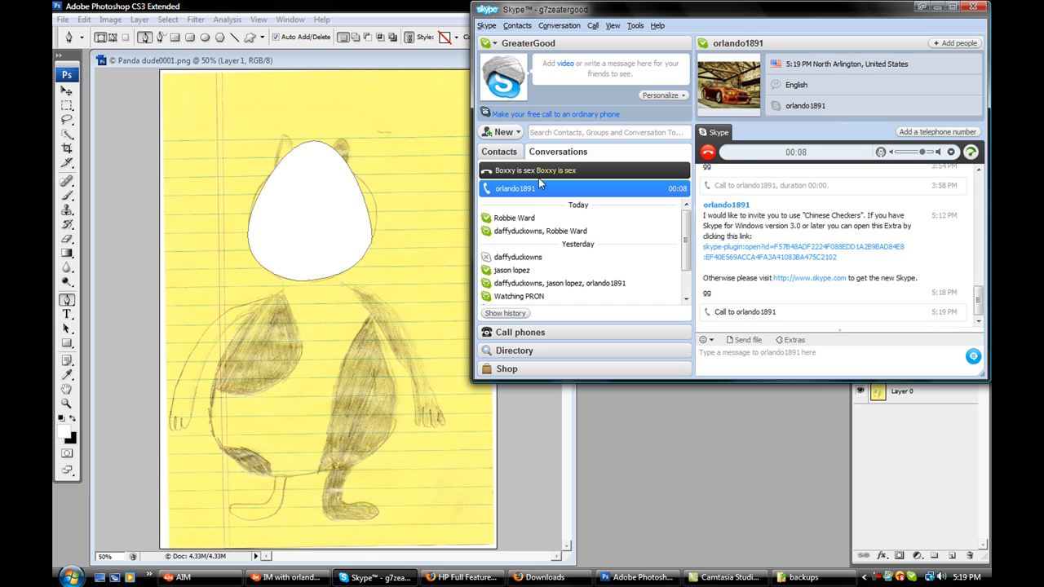
pyautogui.click(409, 14)
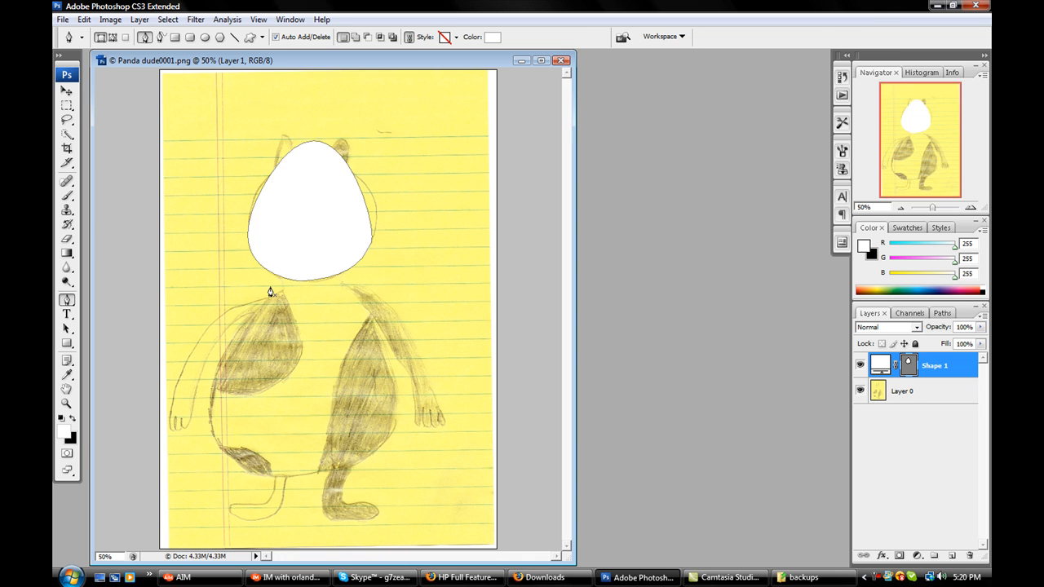
# Make a new anti-aliased selection from the head path with a 0-pixel feather and add an empty layer above the head shape.
pyautogui.rightClick(330, 220)
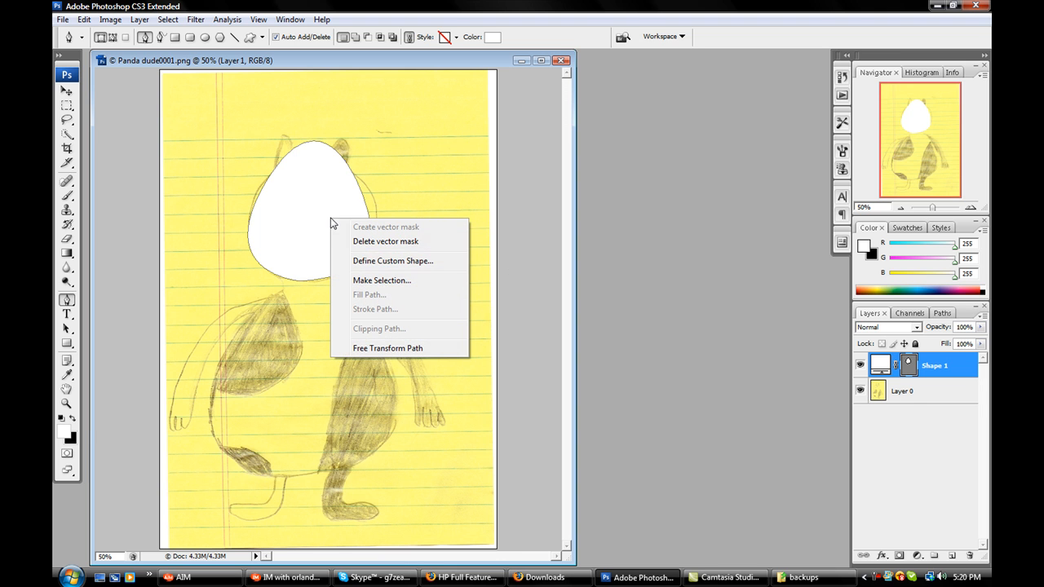
pyautogui.click(381, 281)
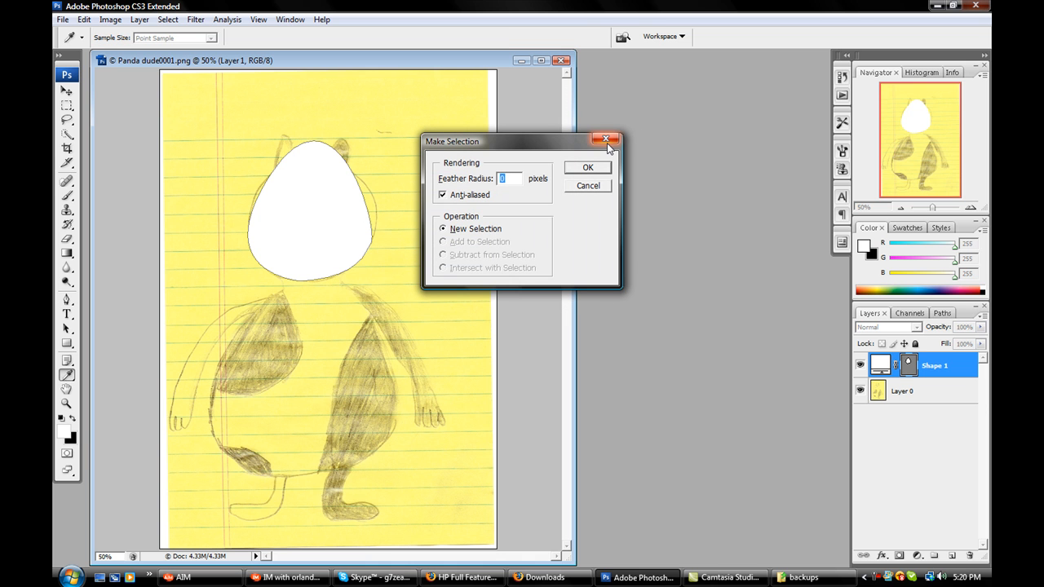
pyautogui.click(587, 168)
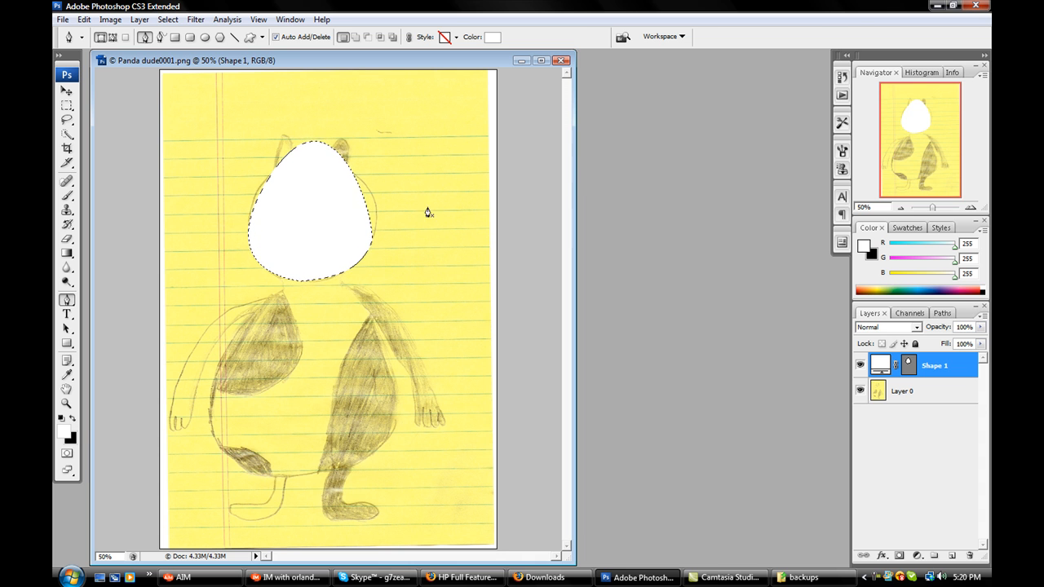
pyautogui.click(951, 556)
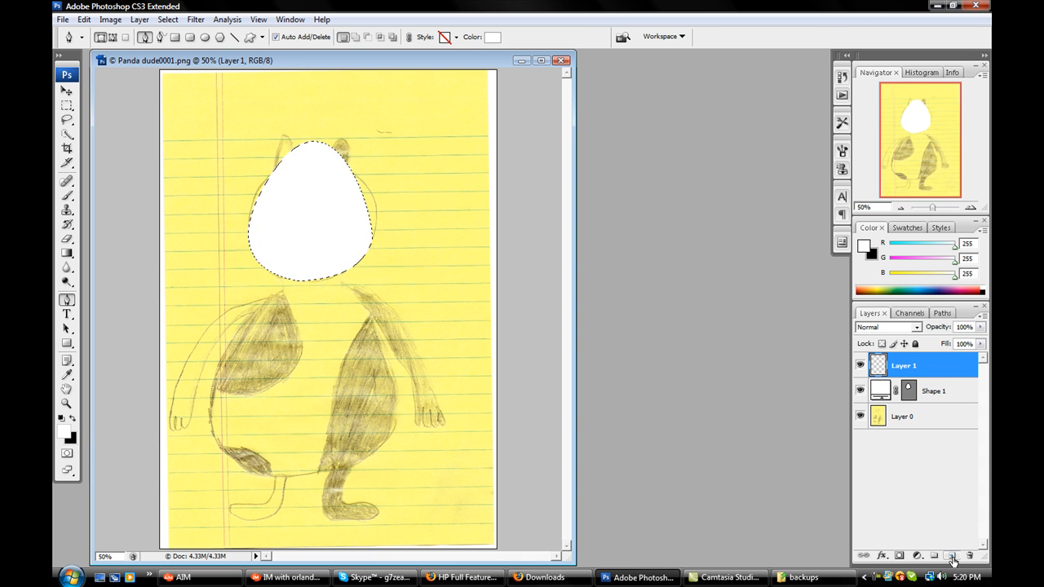
pyautogui.click(287, 280)
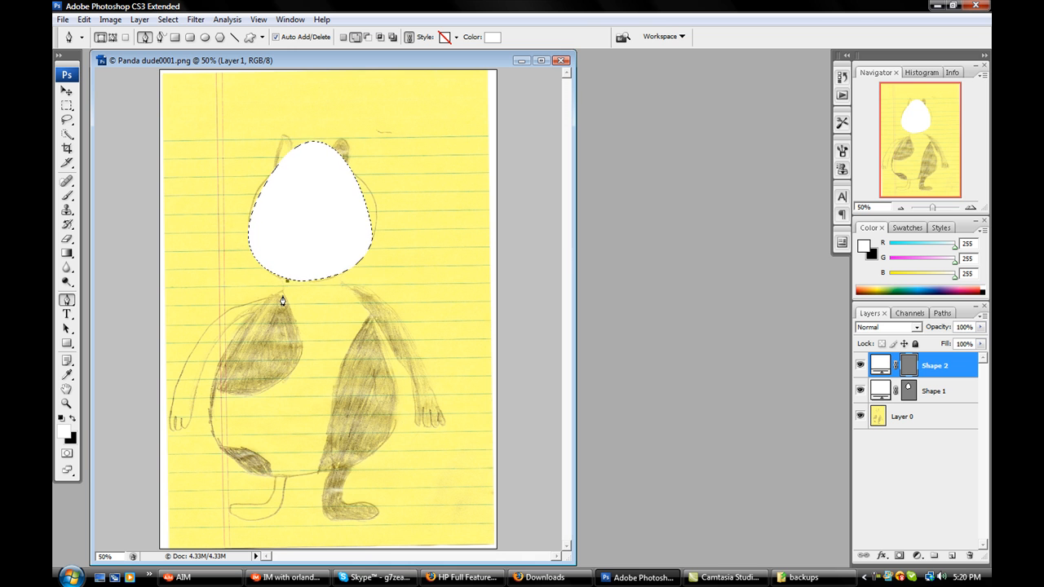
pyautogui.moveTo(209, 326); pyautogui.dragTo(113, 367)
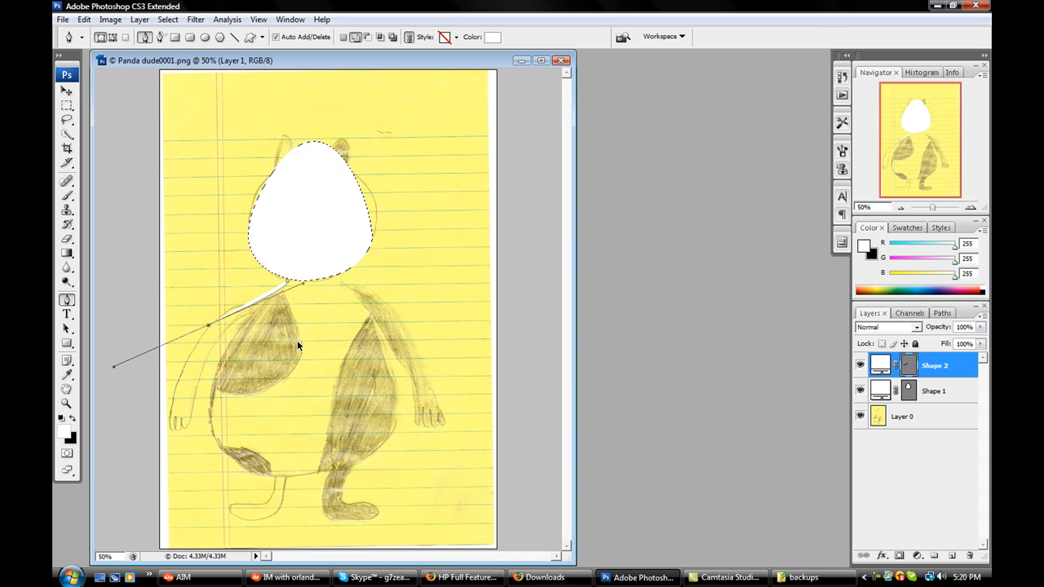
pyautogui.hotkey('ctrl', 'z')
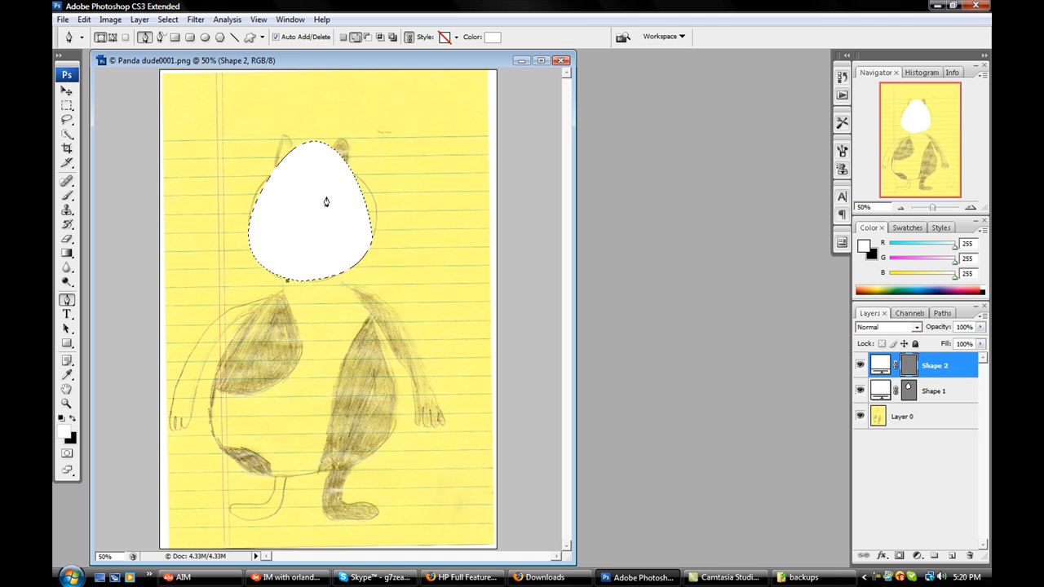
pyautogui.hotkey('ctrl', 'z')
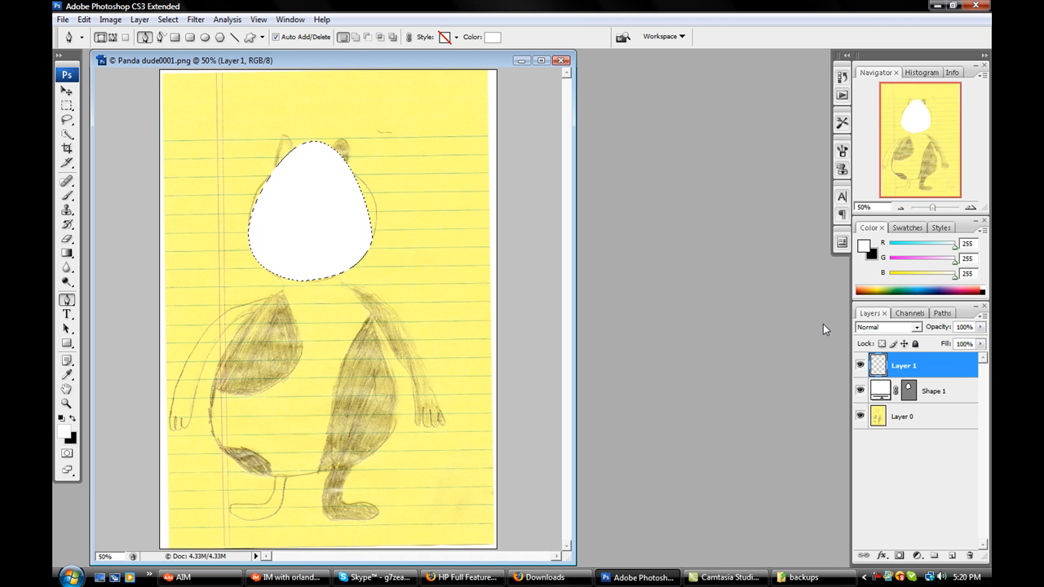
# Deselect the head and draw a small closed teardrop eye patch with the Pen tool on the left side of the panda's face.
pyautogui.hotkey('ctrl', 'd')
pyautogui.click(287, 211)
pyautogui.moveTo(291, 184)
pyautogui.mouseDown()
pyautogui.moveTo(308, 172)
pyautogui.moveTo(306, 181)
pyautogui.mouseUp()
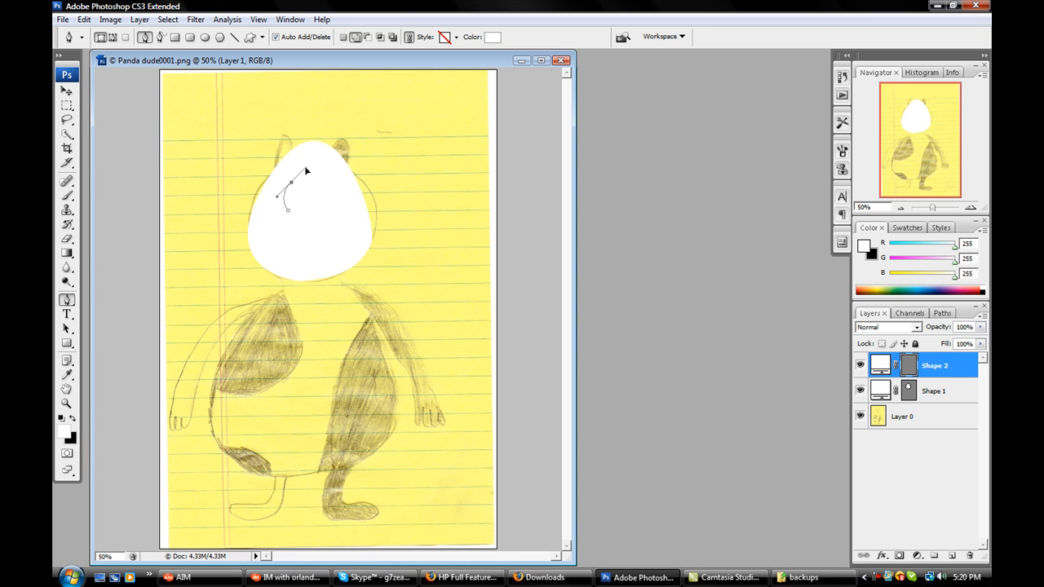
pyautogui.click(296, 213)
pyautogui.moveTo(296, 212); pyautogui.dragTo(273, 211)
# Make a new anti-aliased selection from the eye patch path with a 0-pixel feather and nudge the selection slightly left.
pyautogui.rightClick(299, 203)
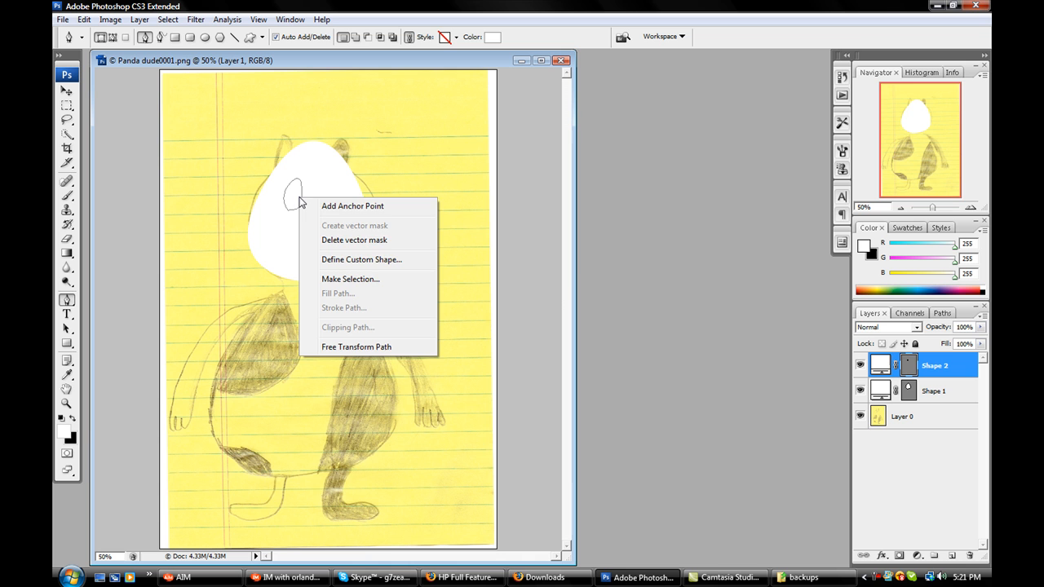
pyautogui.click(346, 278)
pyautogui.click(587, 167)
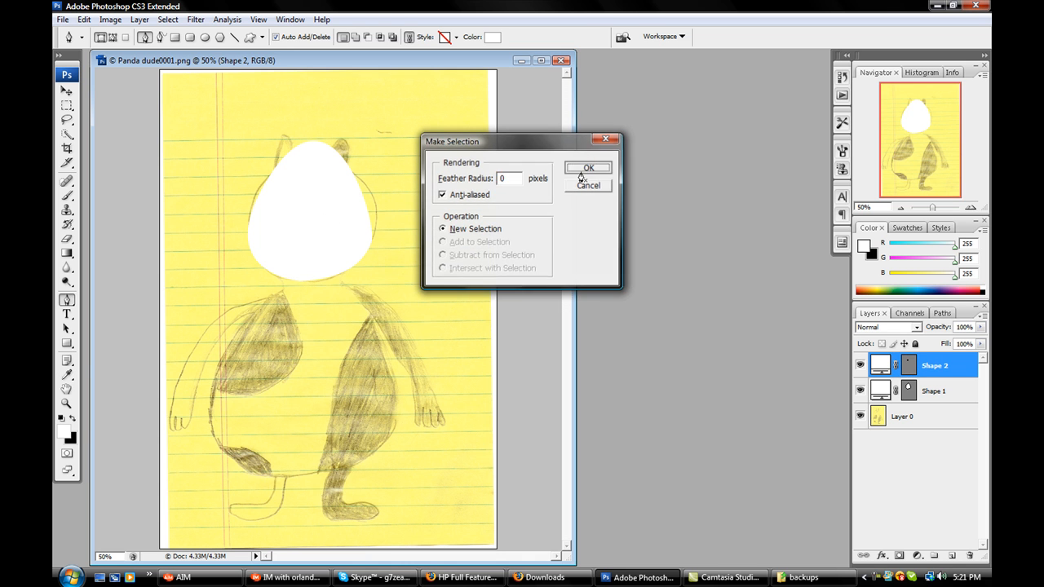
pyautogui.press('m')
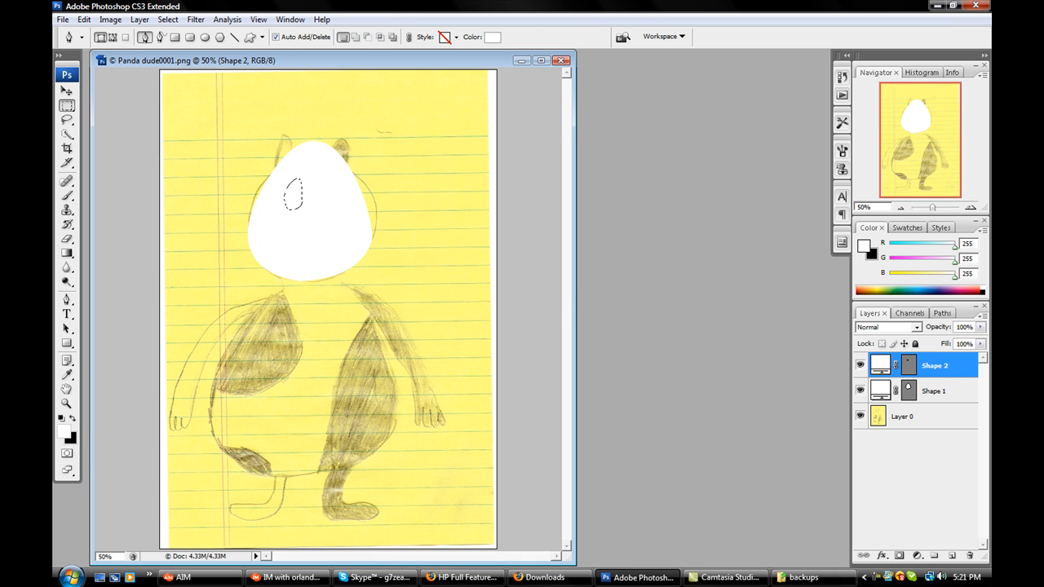
pyautogui.press('Left')
pyautogui.press('Left')
pyautogui.press('Left')
pyautogui.press('Left')
pyautogui.press('Left')
pyautogui.press('Left')
pyautogui.press('Left')
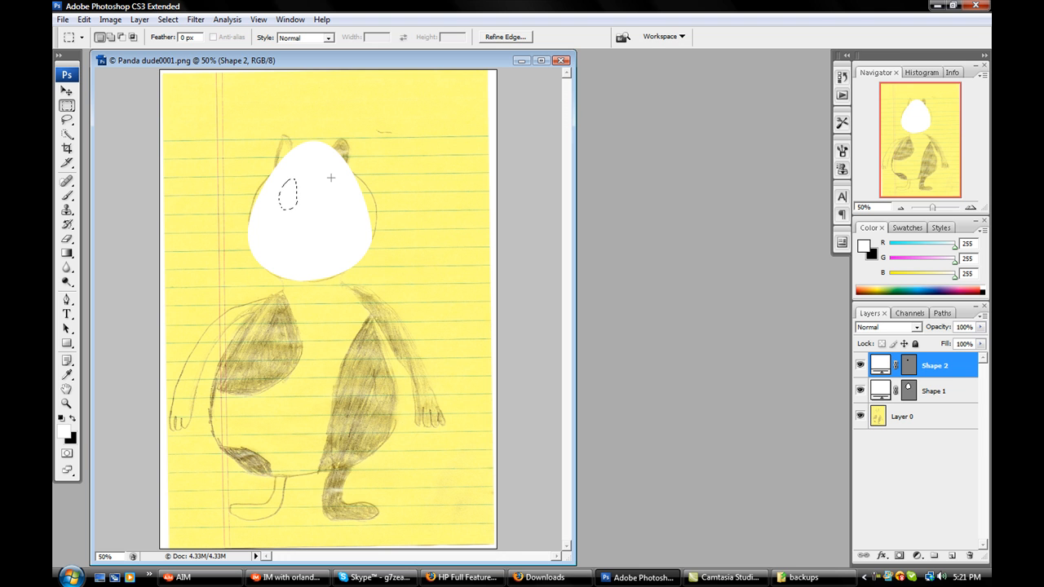
pyautogui.press('Right')
# Add an empty layer with 50% fill, fill the eye patch selection with Black at 100% opacity and deselect.
pyautogui.click(951, 556)
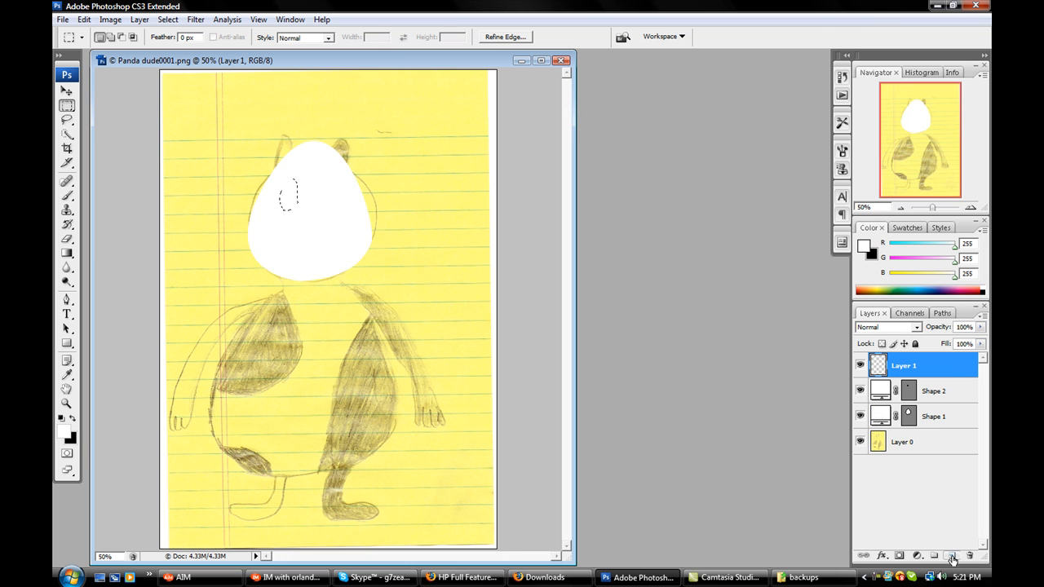
pyautogui.hotkey('shift', 'F5')
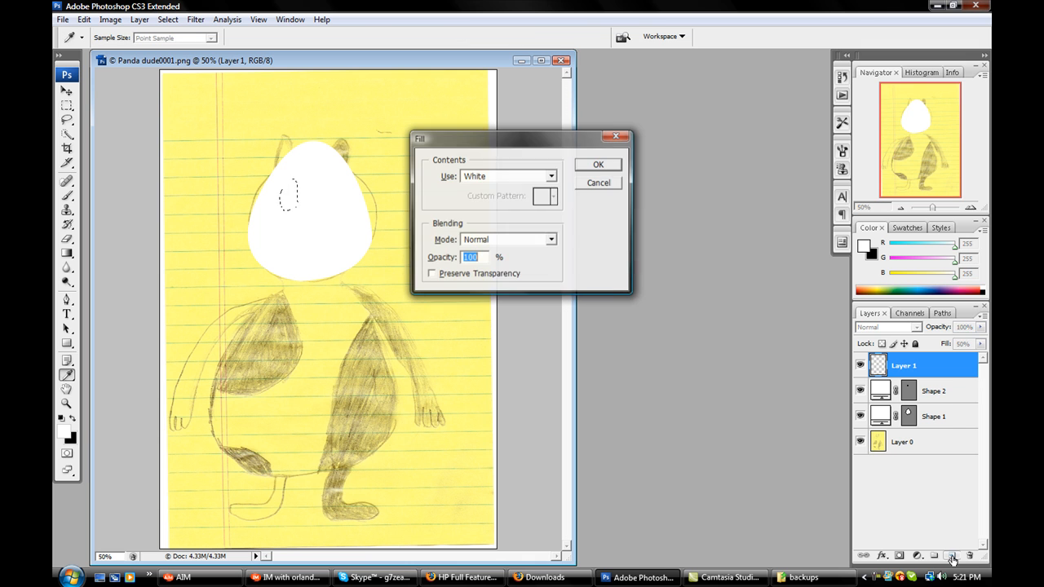
pyautogui.click(552, 176)
pyautogui.click(486, 261)
pyautogui.click(598, 164)
pyautogui.press('m')
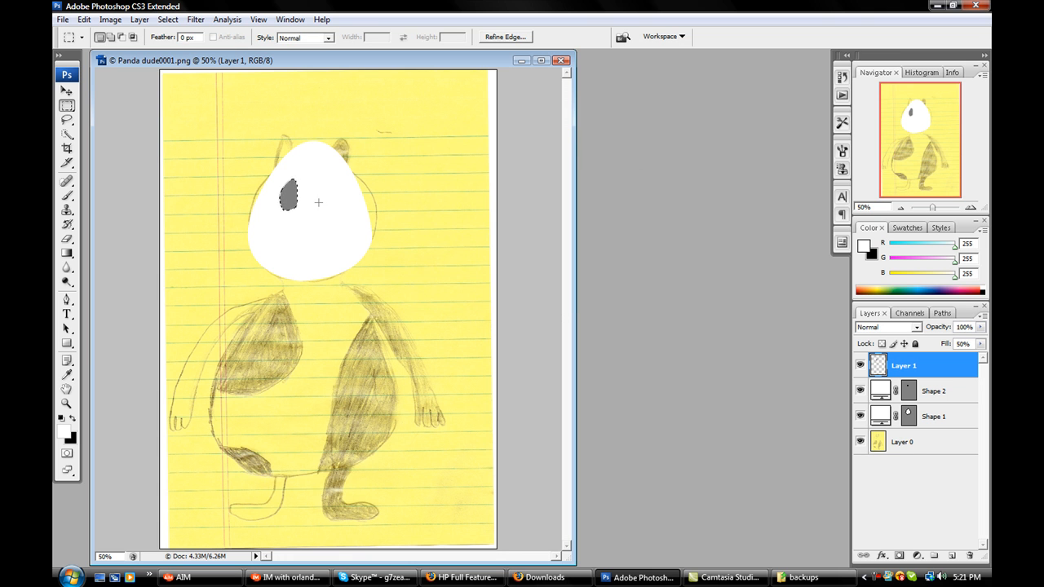
pyautogui.hotkey('ctrl', 'd')
# Trace the panda's left ear with the Pen tool as a closed white shape following the sketch.
pyautogui.press('p')
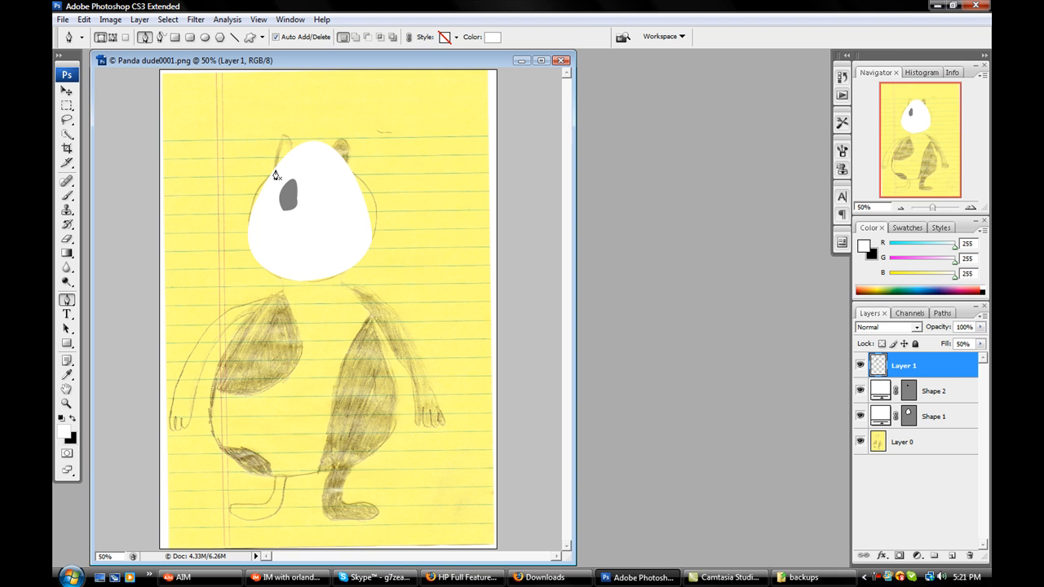
pyautogui.click(275, 172)
pyautogui.moveTo(284, 137); pyautogui.dragTo(289, 136)
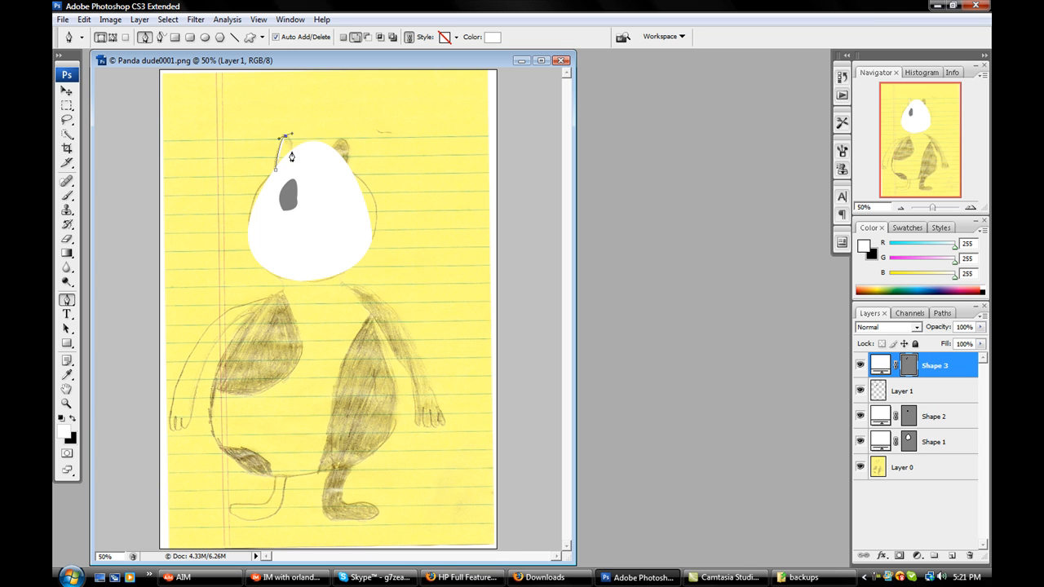
pyautogui.click(291, 152)
pyautogui.click(277, 168)
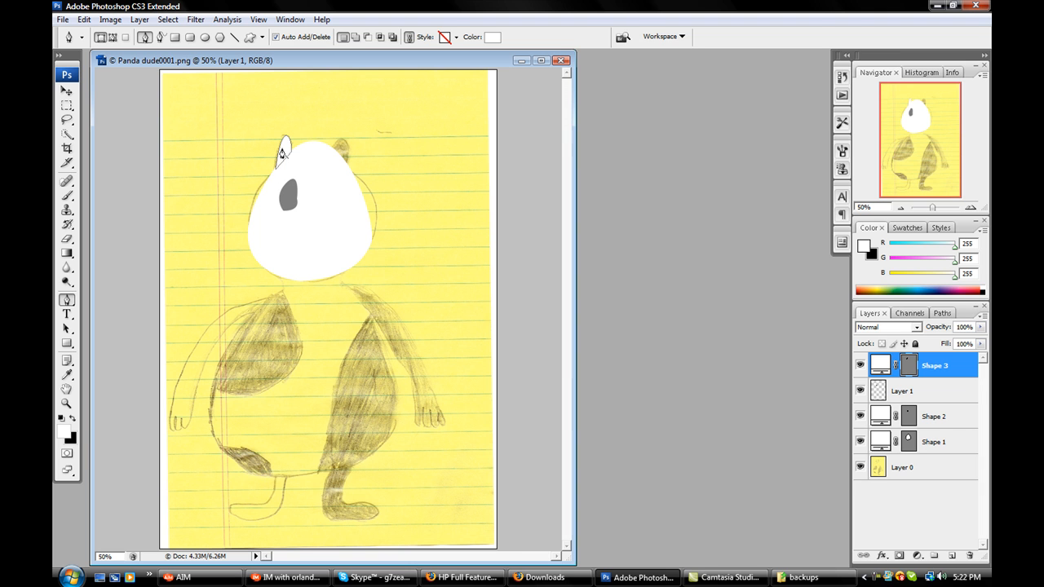
# Make a new selection from the left ear path and fill it with Black at 100% opacity on a new layer.
pyautogui.rightClick(283, 153)
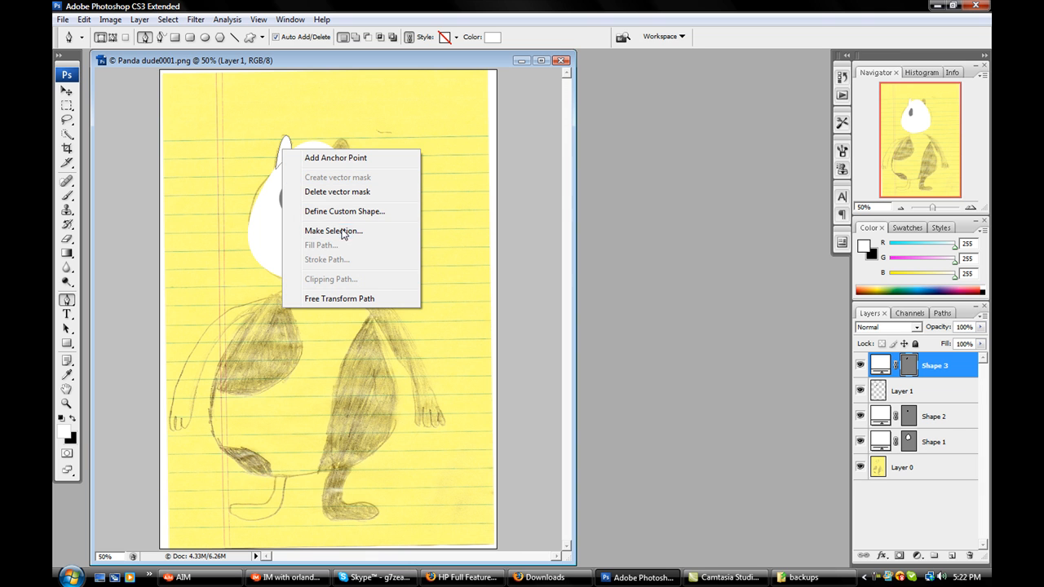
pyautogui.click(342, 232)
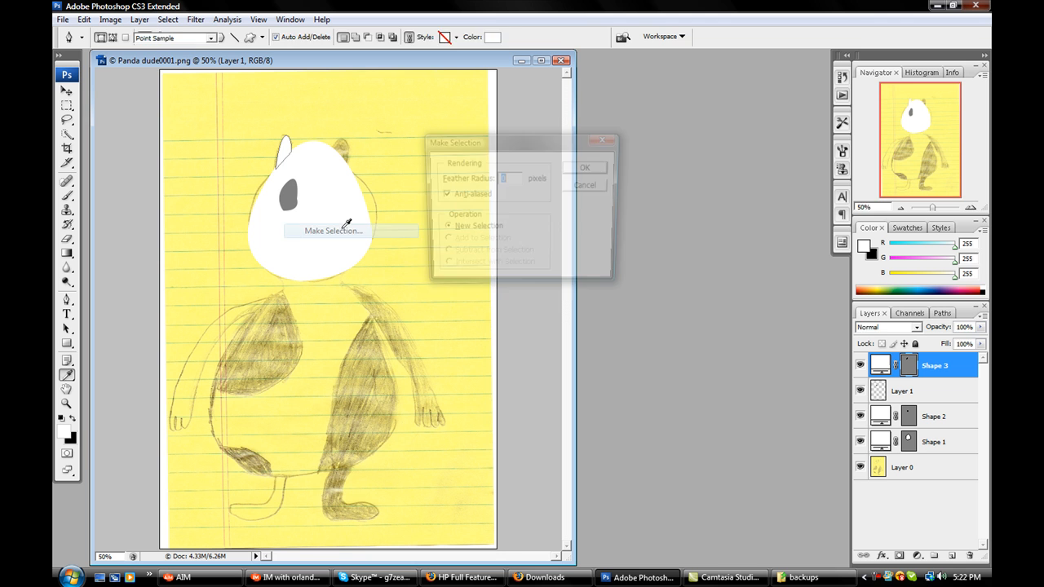
pyautogui.click(585, 168)
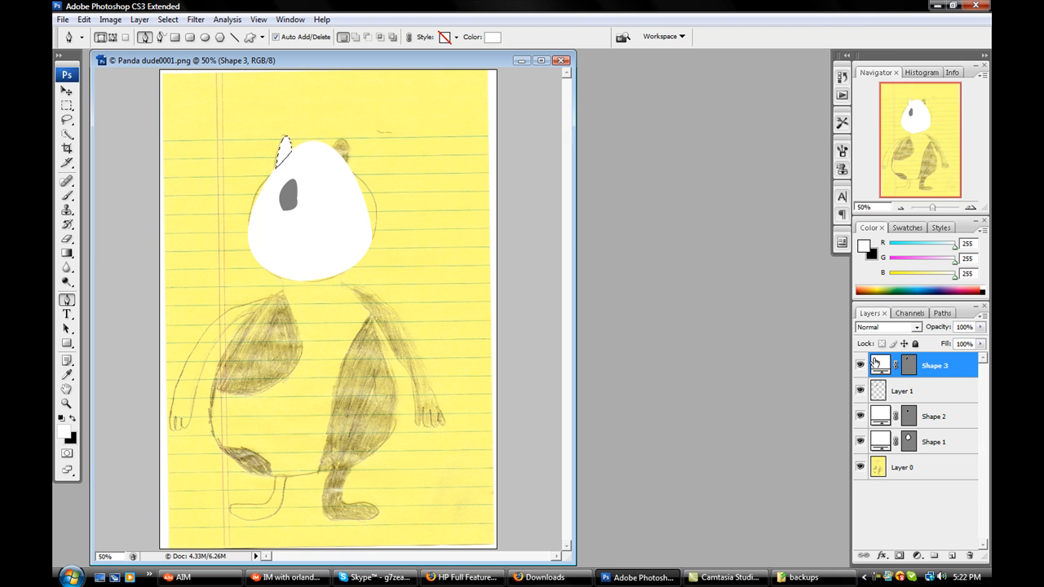
pyautogui.click(951, 555)
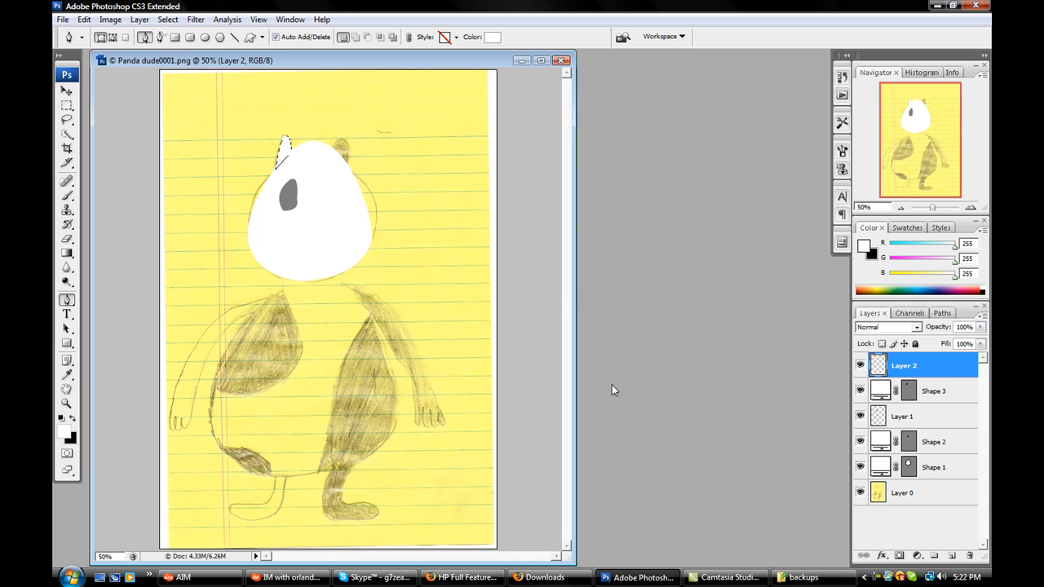
pyautogui.hotkey('shift', 'F5')
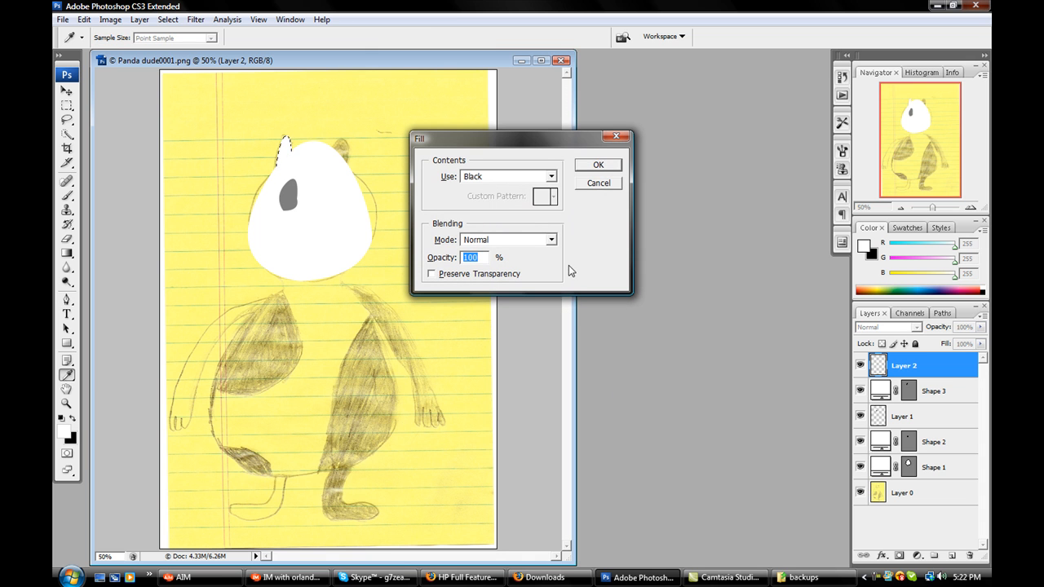
pyautogui.click(604, 166)
# Trace the panda's right ear with the Pen tool as a closed white shape following the sketch.
pyautogui.press('p')
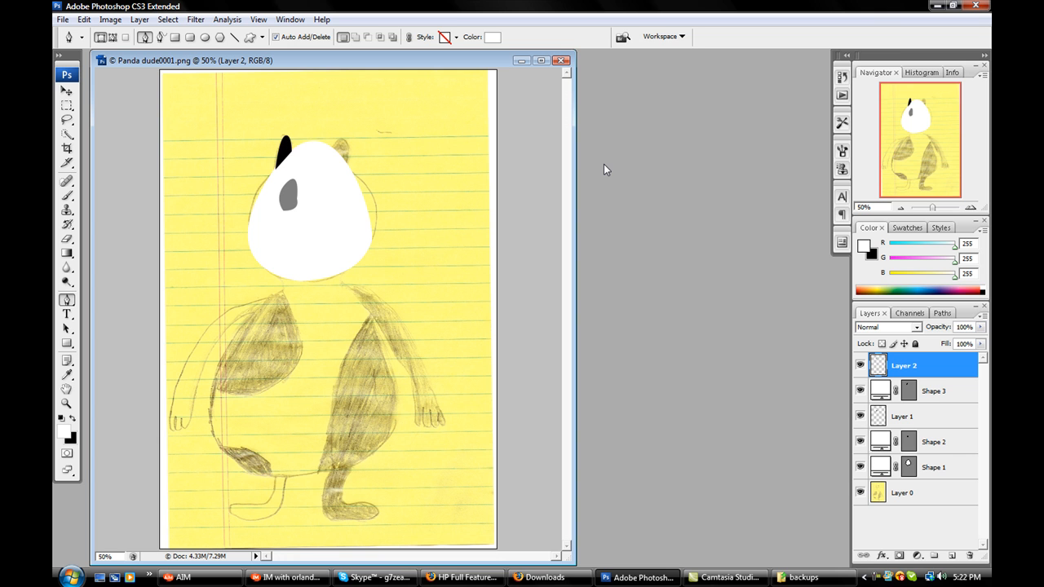
pyautogui.click(330, 150)
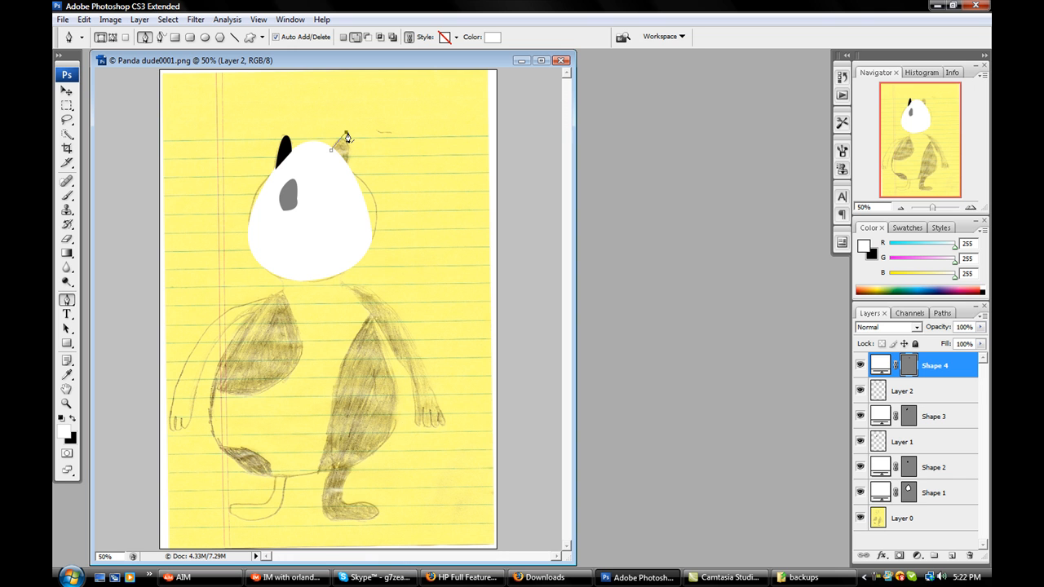
pyautogui.moveTo(345, 133); pyautogui.dragTo(342, 143)
pyautogui.hotkey('ctrl', 'z')
pyautogui.moveTo(344, 138); pyautogui.dragTo(357, 147)
pyautogui.moveTo(354, 147); pyautogui.dragTo(355, 147)
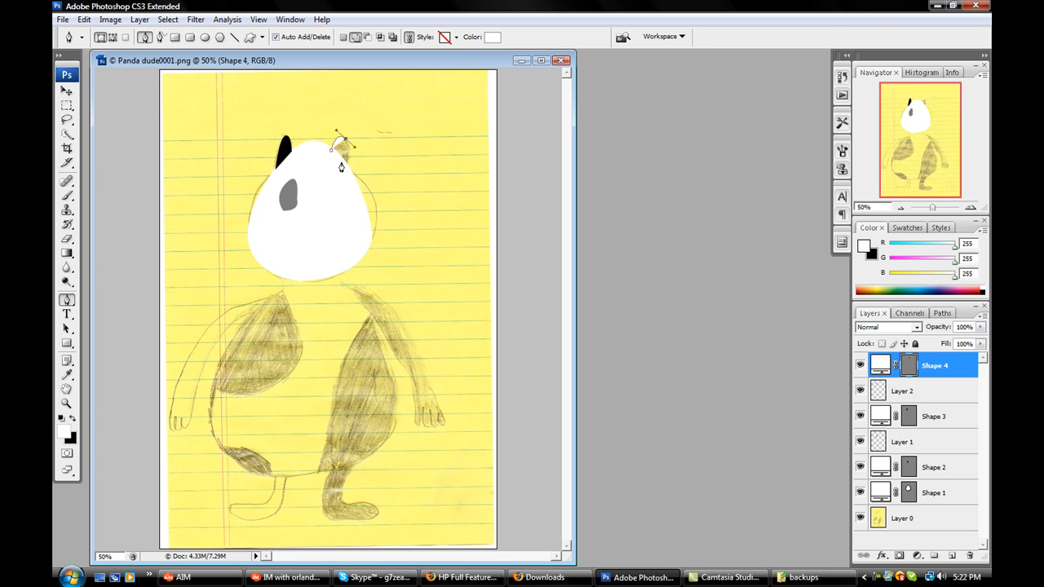
pyautogui.click(346, 166)
pyautogui.click(331, 151)
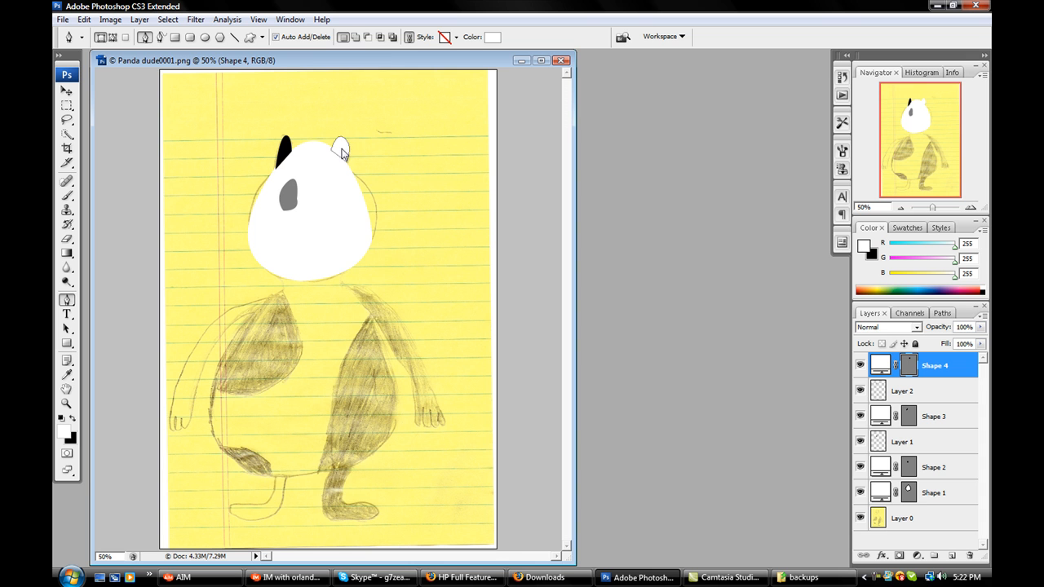
# Make a new selection from the right ear path and fill it with Black at 100% opacity on a new layer.
pyautogui.rightClick(341, 153)
pyautogui.click(380, 214)
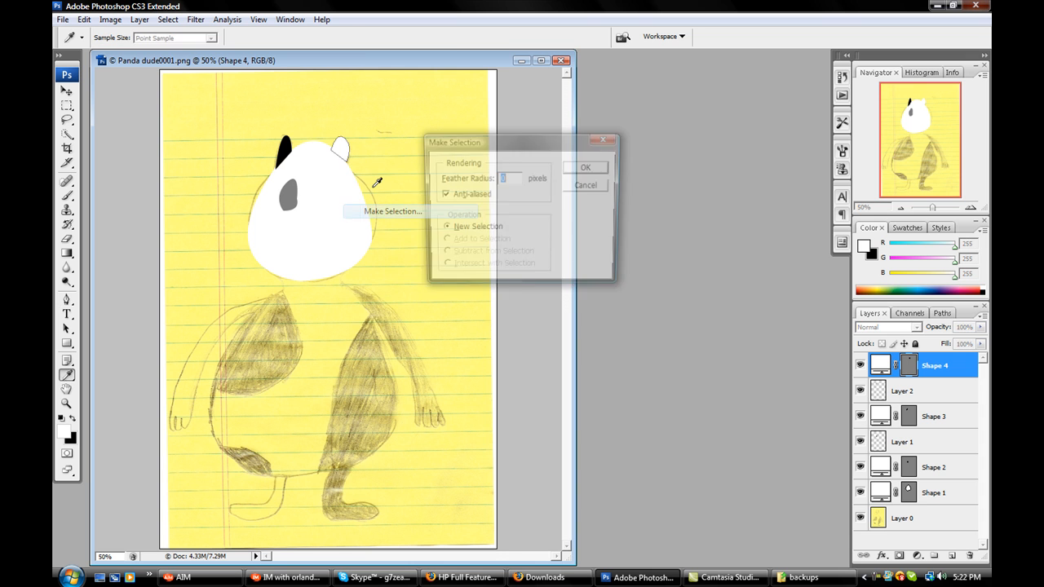
pyautogui.click(581, 171)
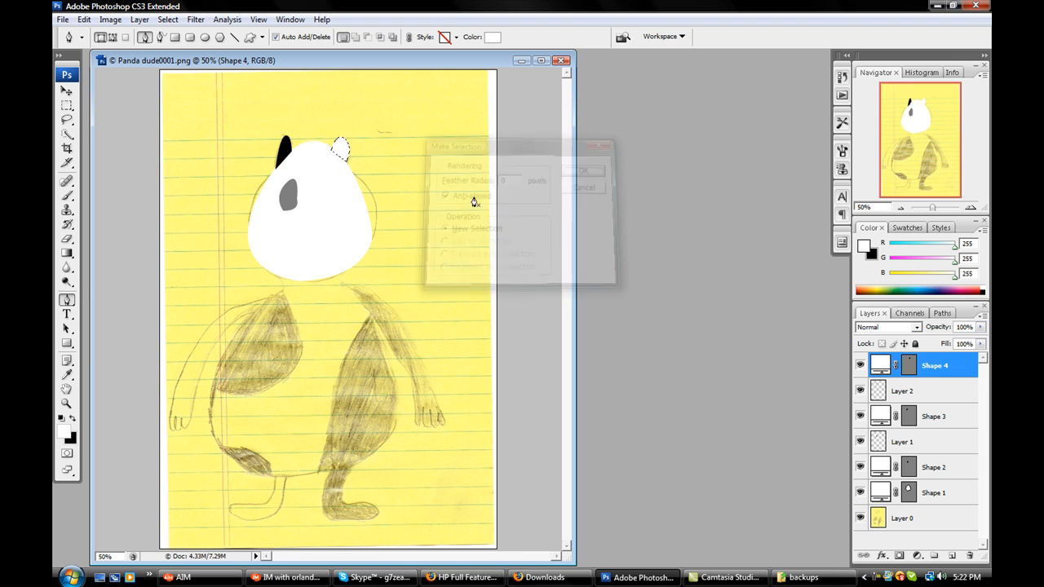
pyautogui.click(951, 555)
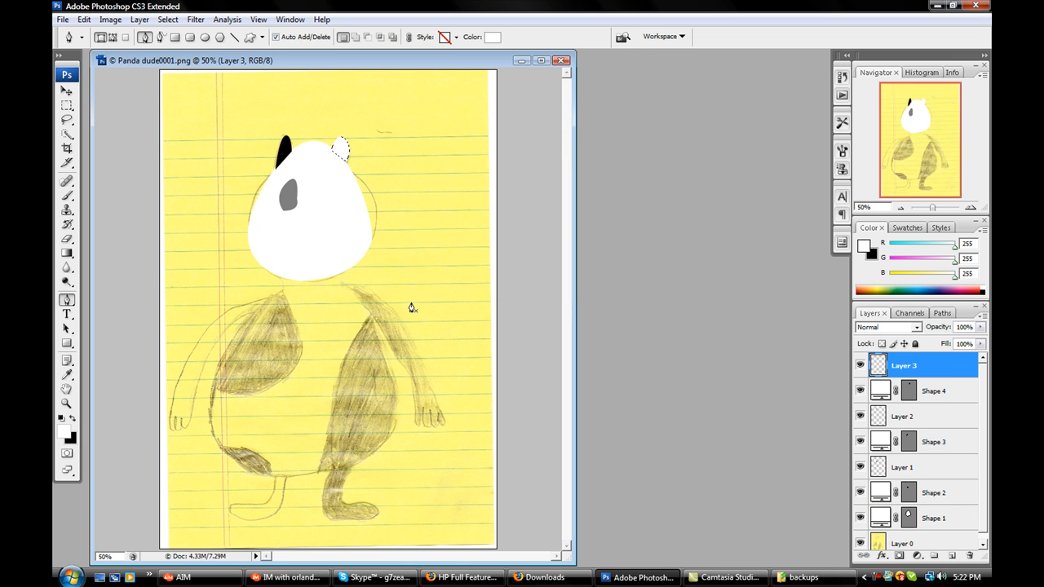
pyautogui.hotkey('shift', 'F5')
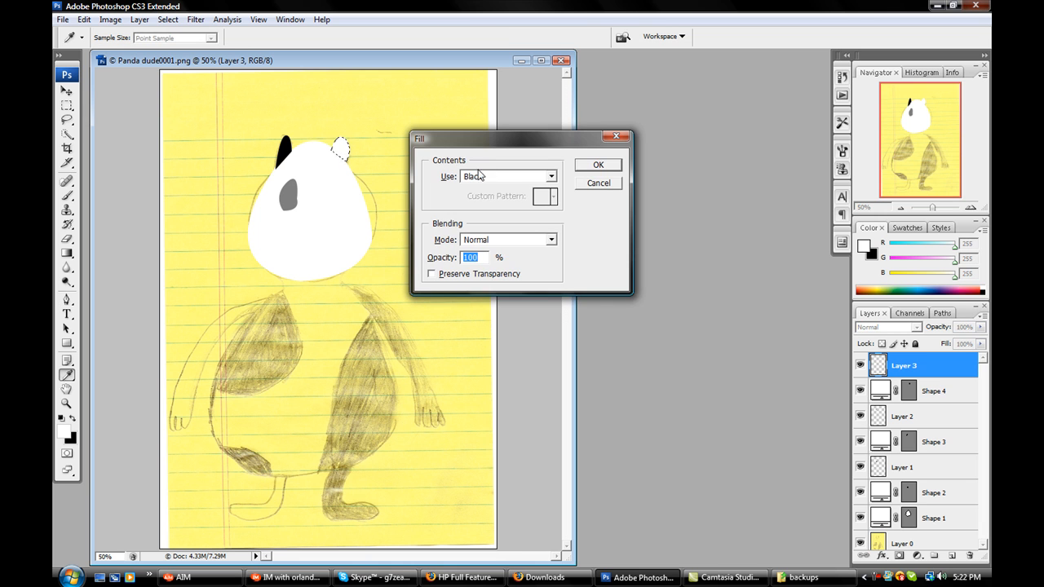
pyautogui.click(590, 167)
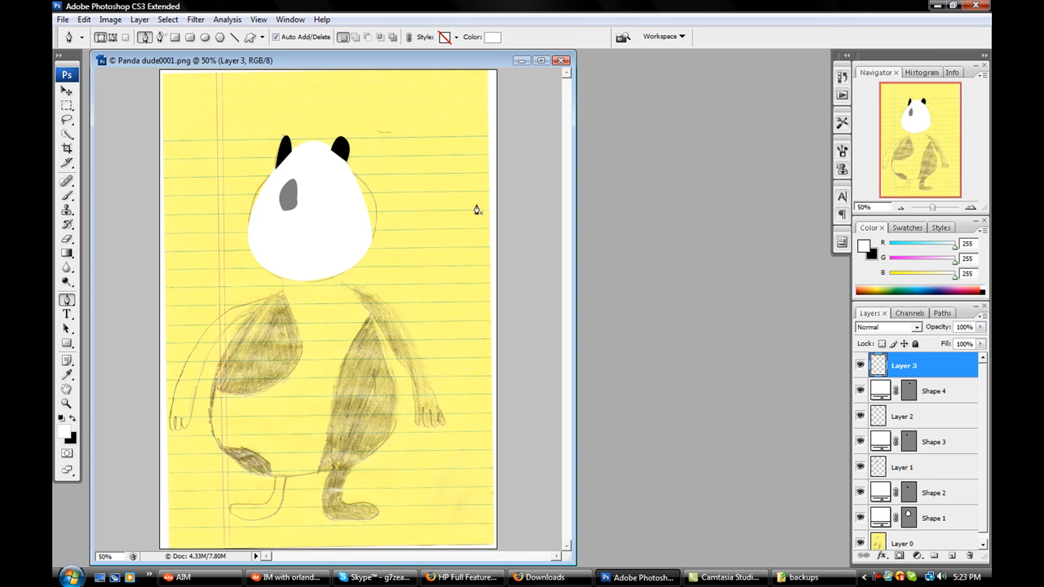
# Trace the shaded upper-left body patch with the Pen tool as a closed shape, widening the document window to shorten its curve handle.
pyautogui.click(282, 291)
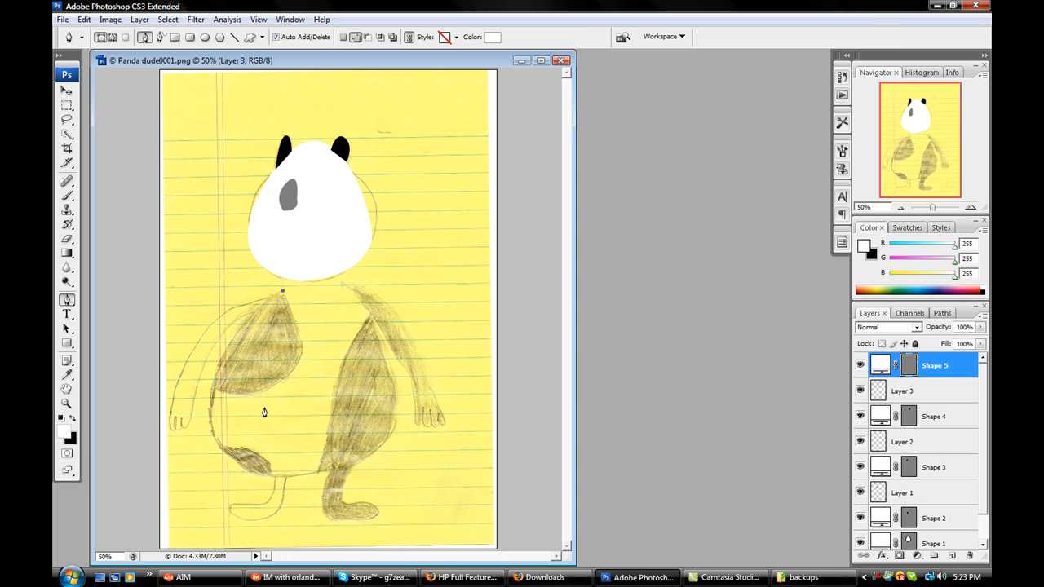
pyautogui.moveTo(214, 390); pyautogui.dragTo(81, 366)
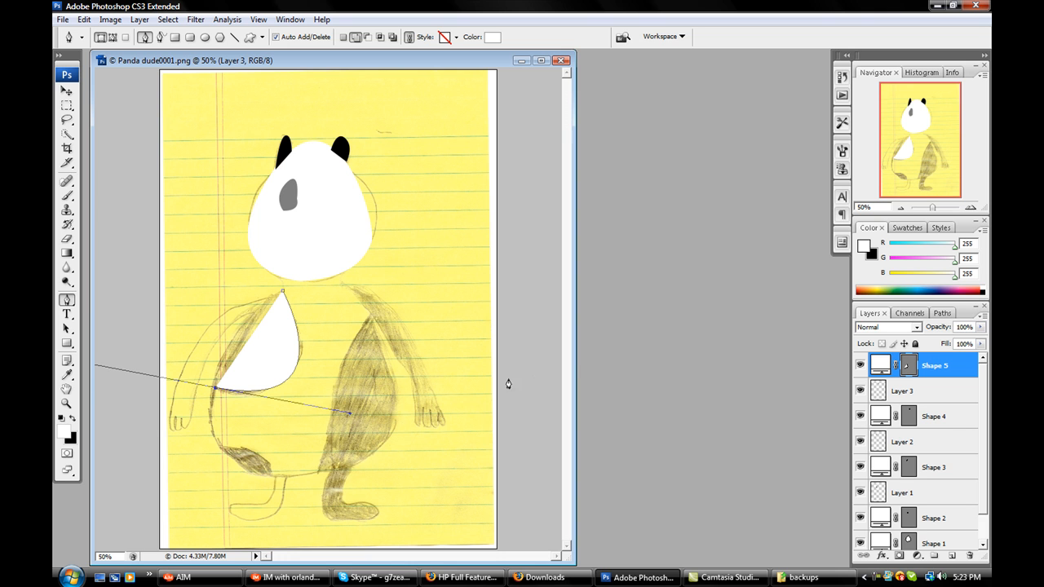
pyautogui.moveTo(572, 354); pyautogui.dragTo(728, 355)
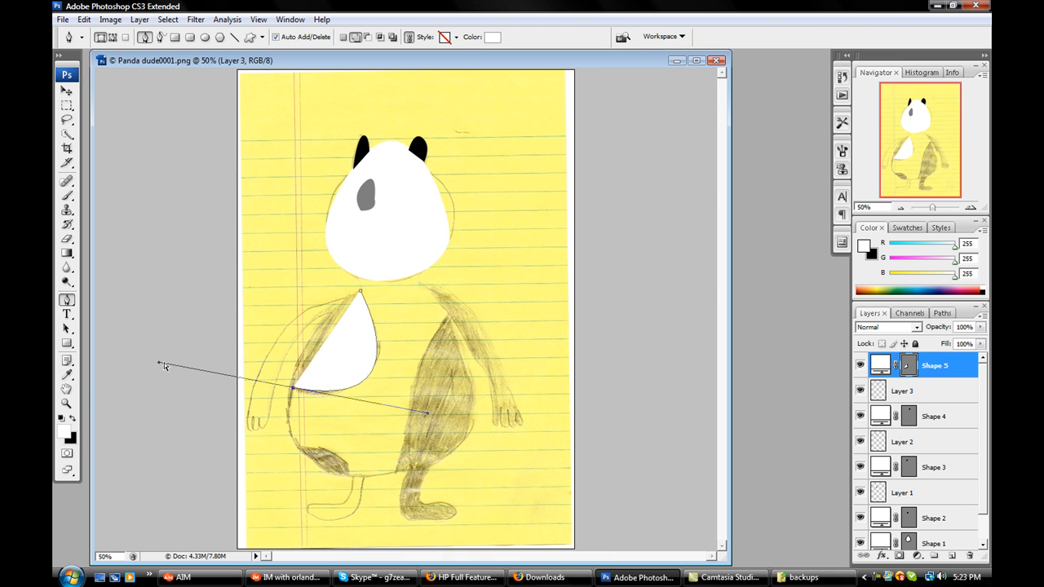
pyautogui.moveTo(159, 366); pyautogui.dragTo(290, 388)
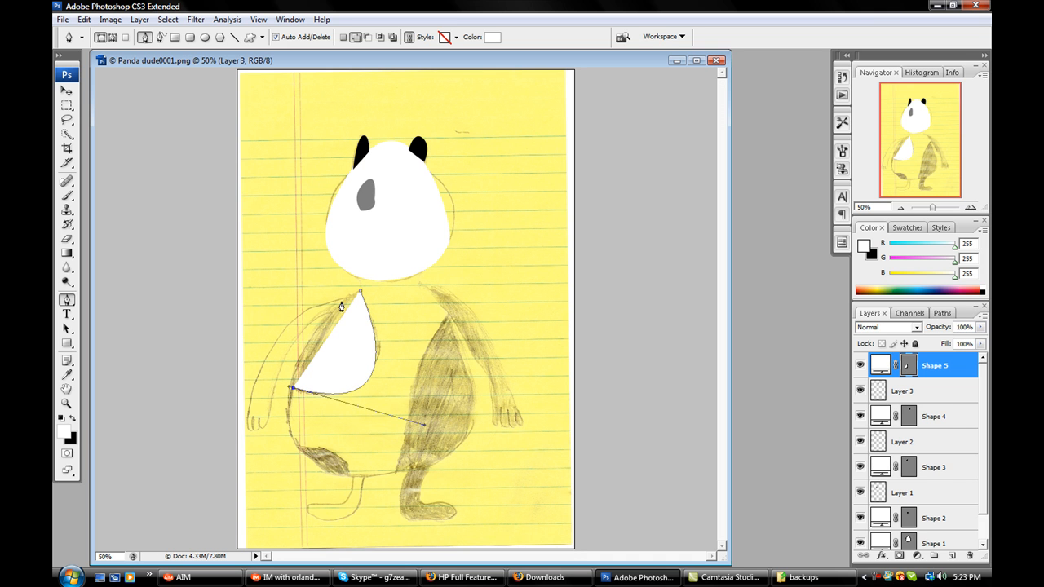
pyautogui.moveTo(359, 295); pyautogui.dragTo(407, 268)
pyautogui.press('Return')
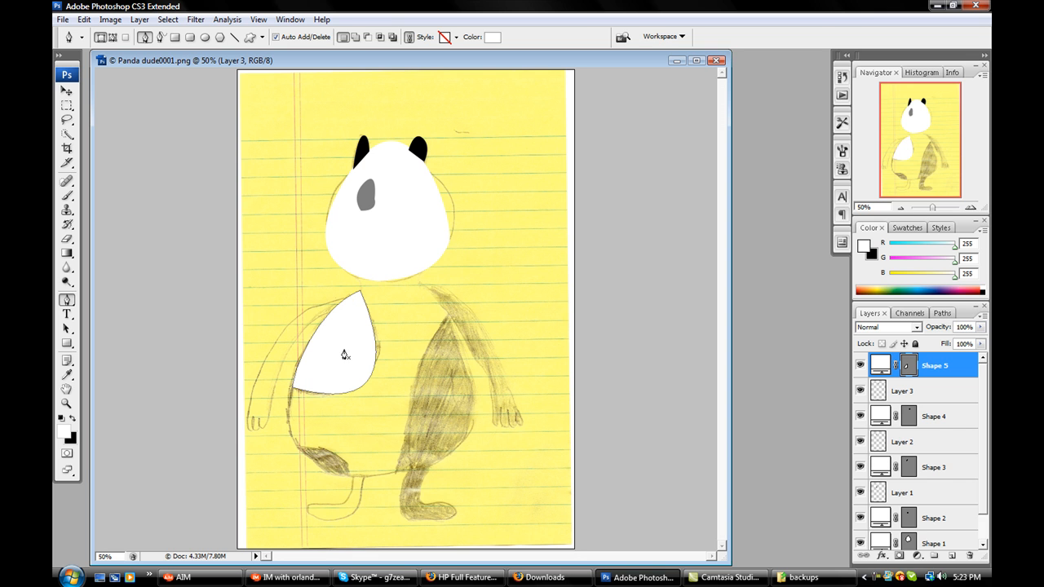
# Make a new selection from the upper-left body patch path and fill it with Black at 100% opacity on a new layer.
pyautogui.rightClick(352, 347)
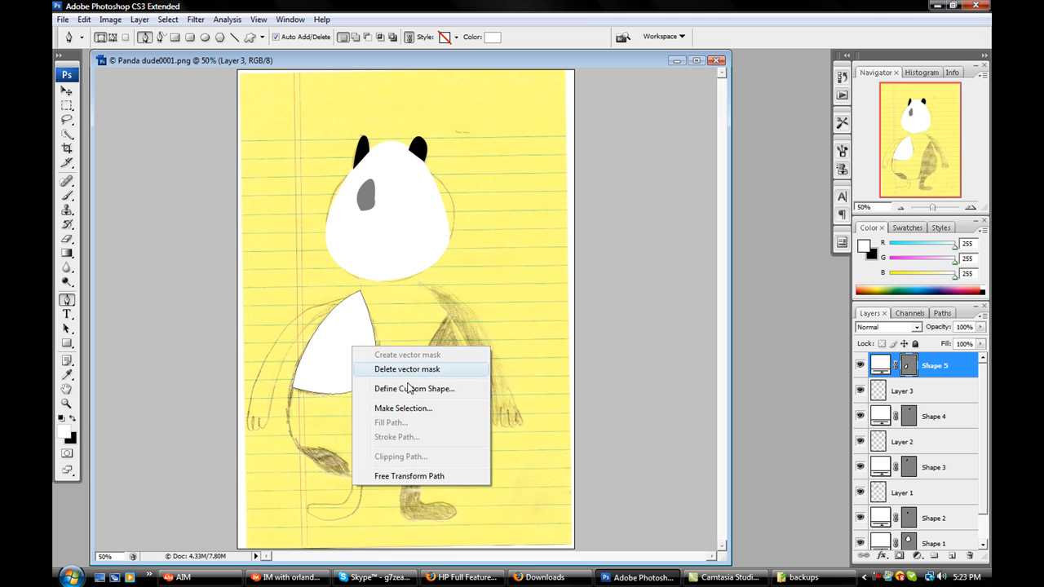
pyautogui.click(401, 414)
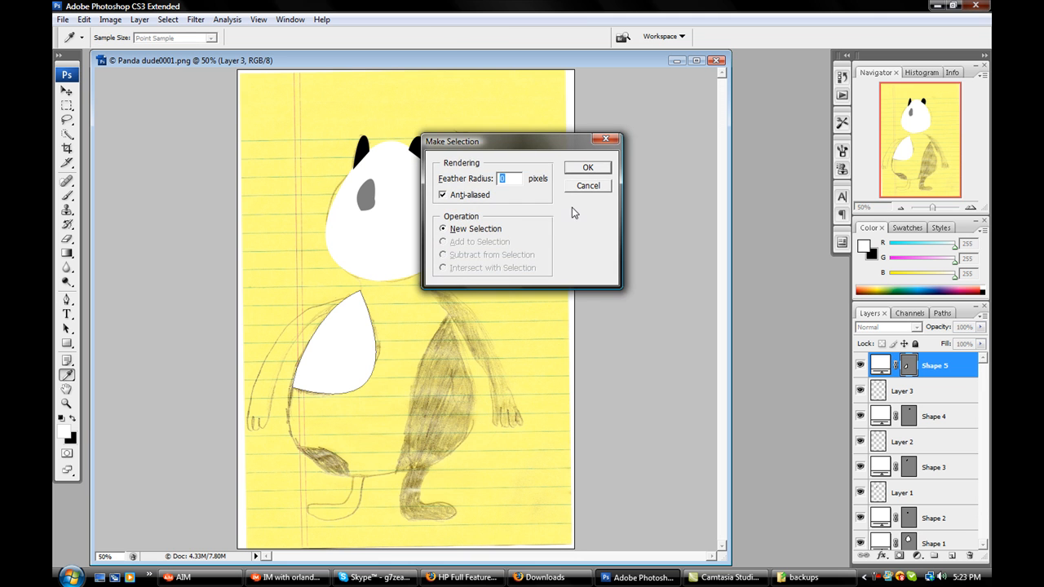
pyautogui.click(584, 167)
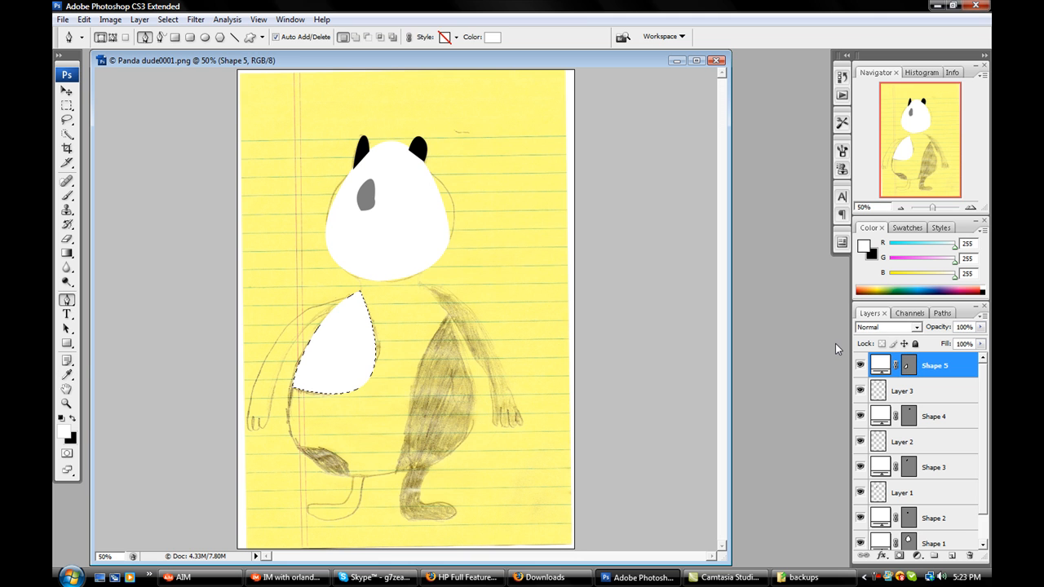
pyautogui.click(951, 555)
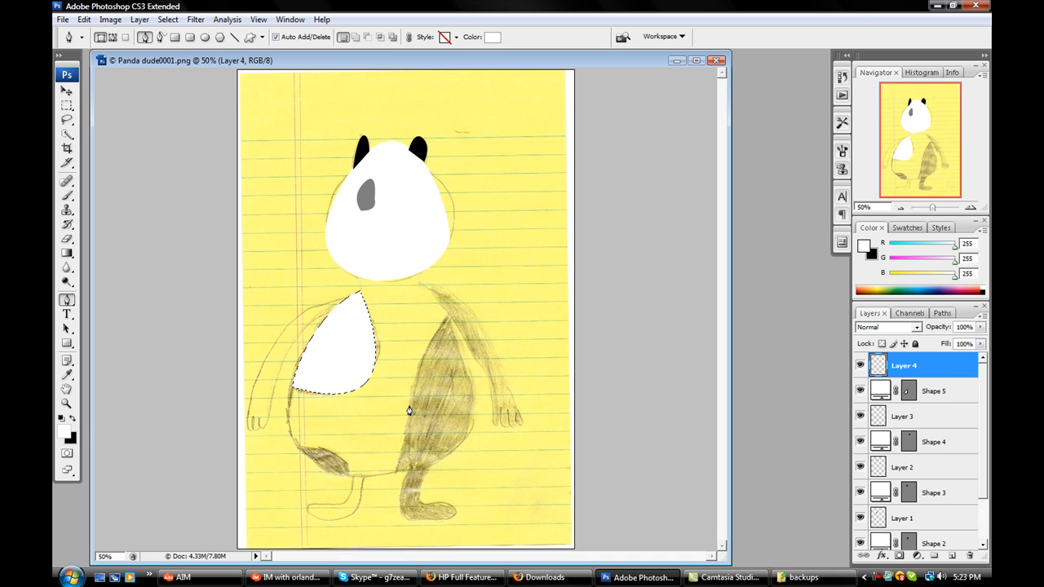
pyautogui.hotkey('shift', 'BackSpace')
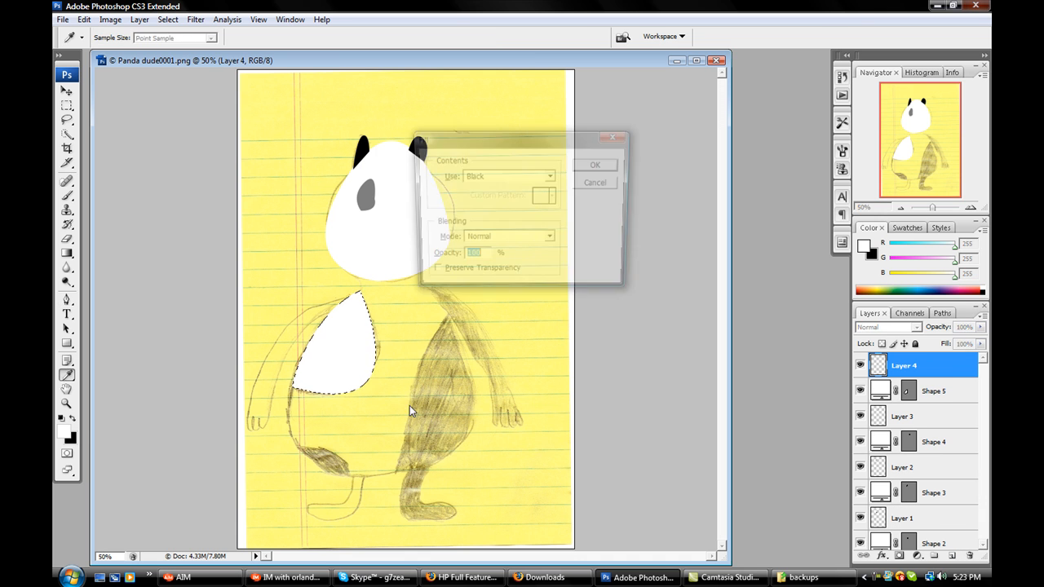
pyautogui.click(594, 166)
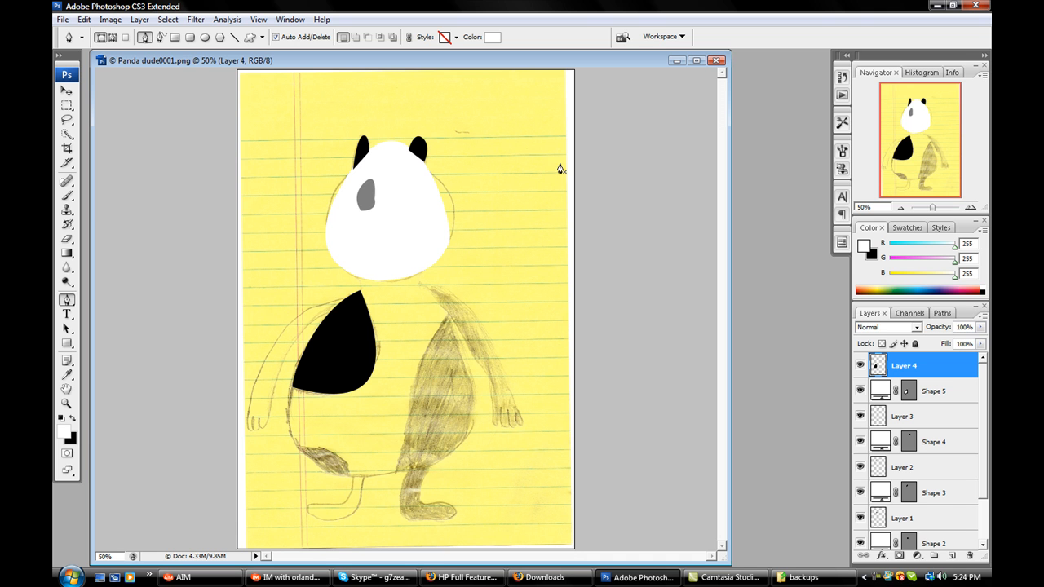
# Close Panda dude0001.png without saving the changes, close the backups folder window, and return to Photoshop.
pyautogui.click(715, 66)
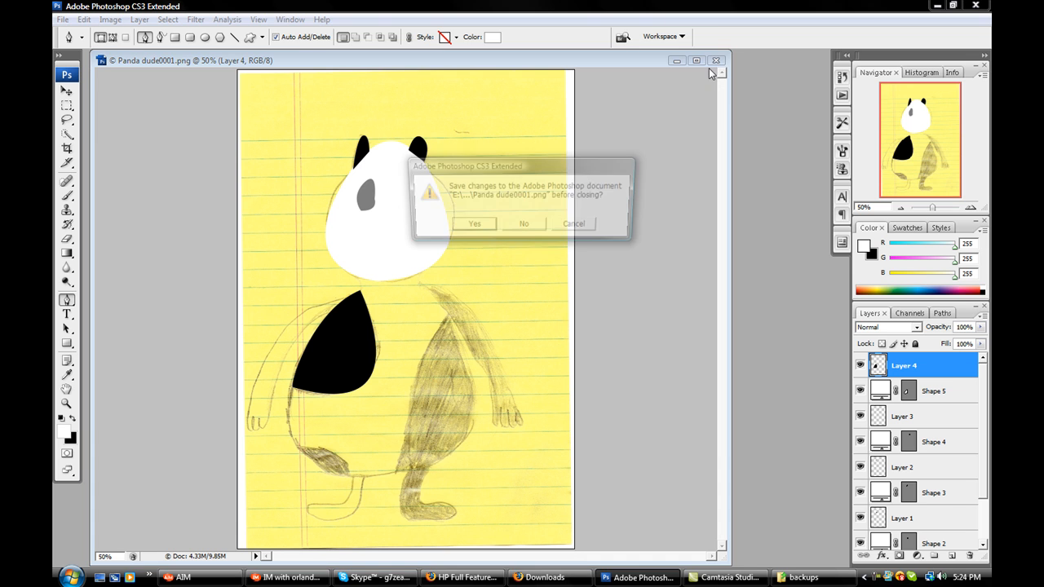
pyautogui.click(525, 232)
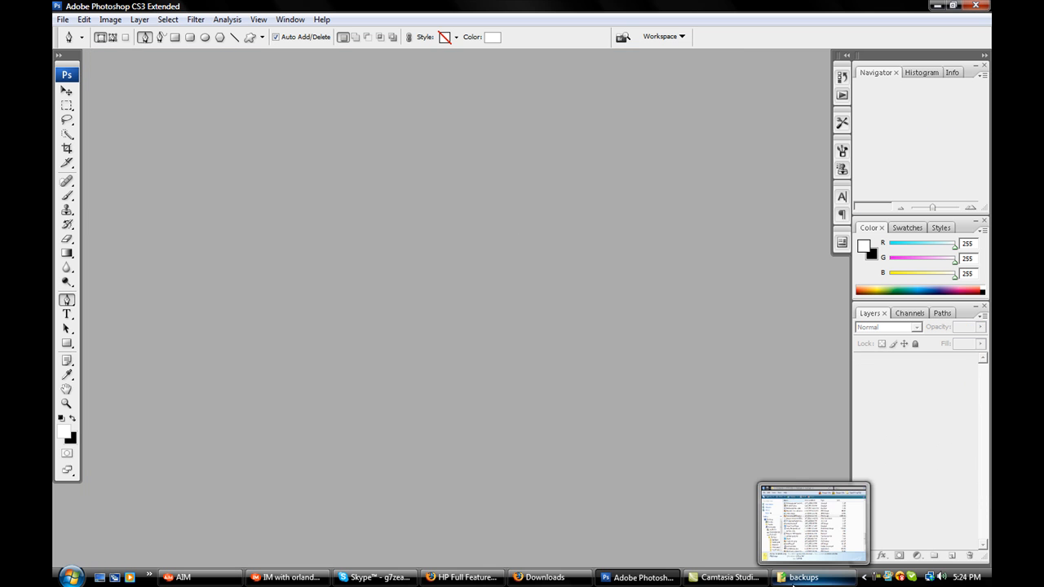
pyautogui.click(795, 577)
pyautogui.click(623, 66)
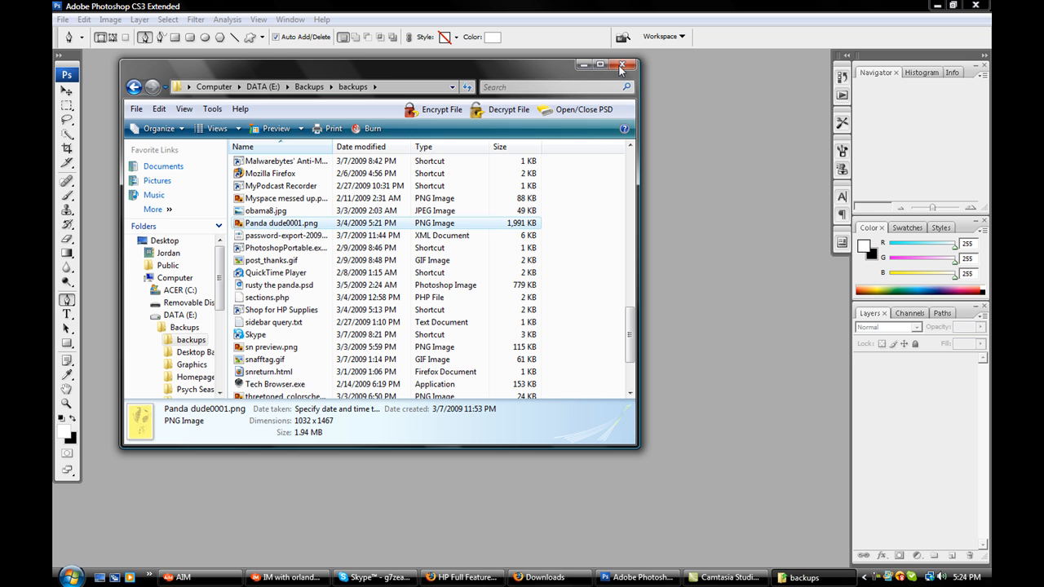
pyautogui.click(618, 64)
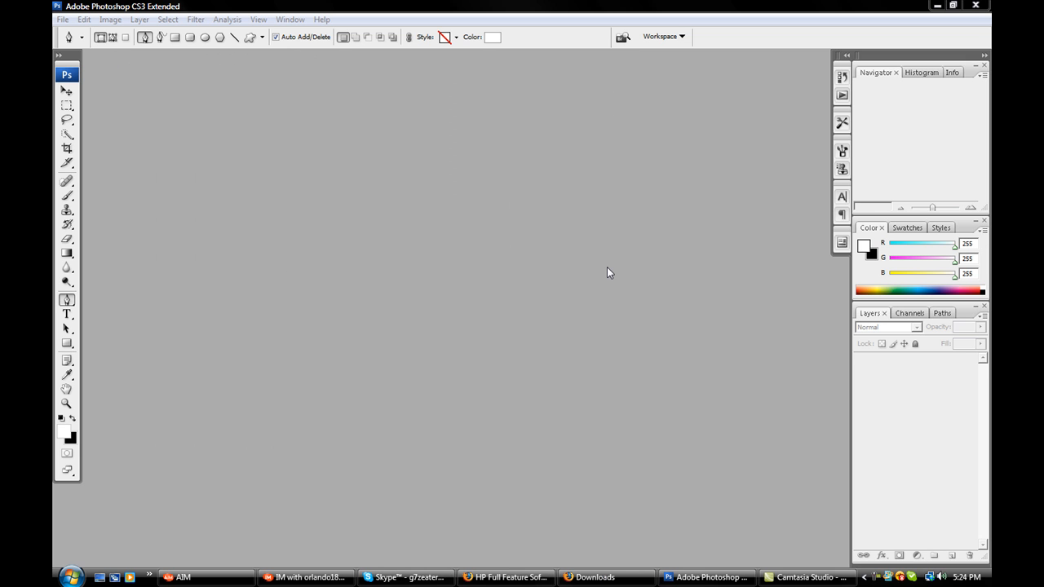
pyautogui.moveTo(583, 584)
pyautogui.click(671, 6)
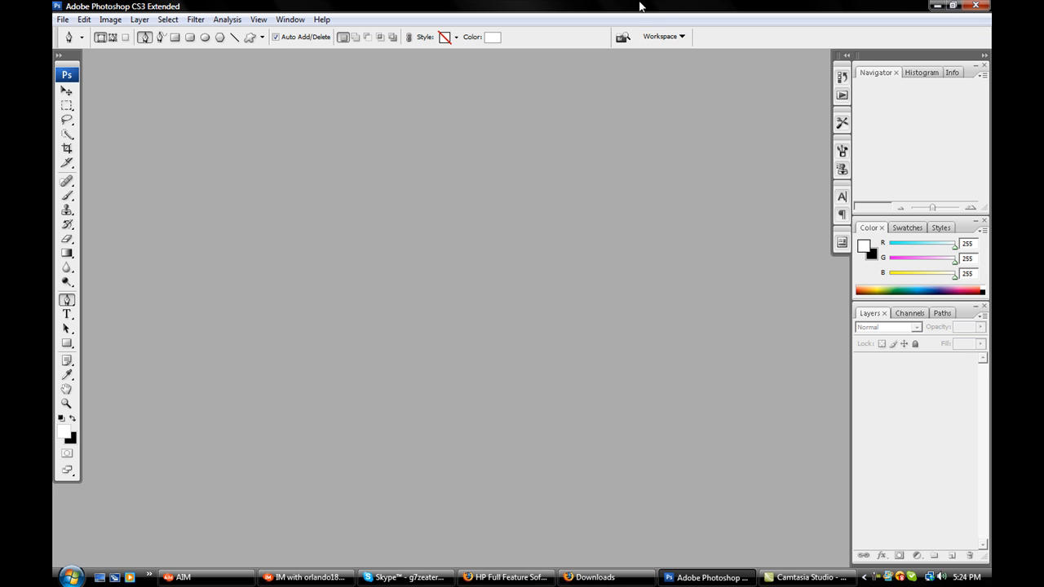